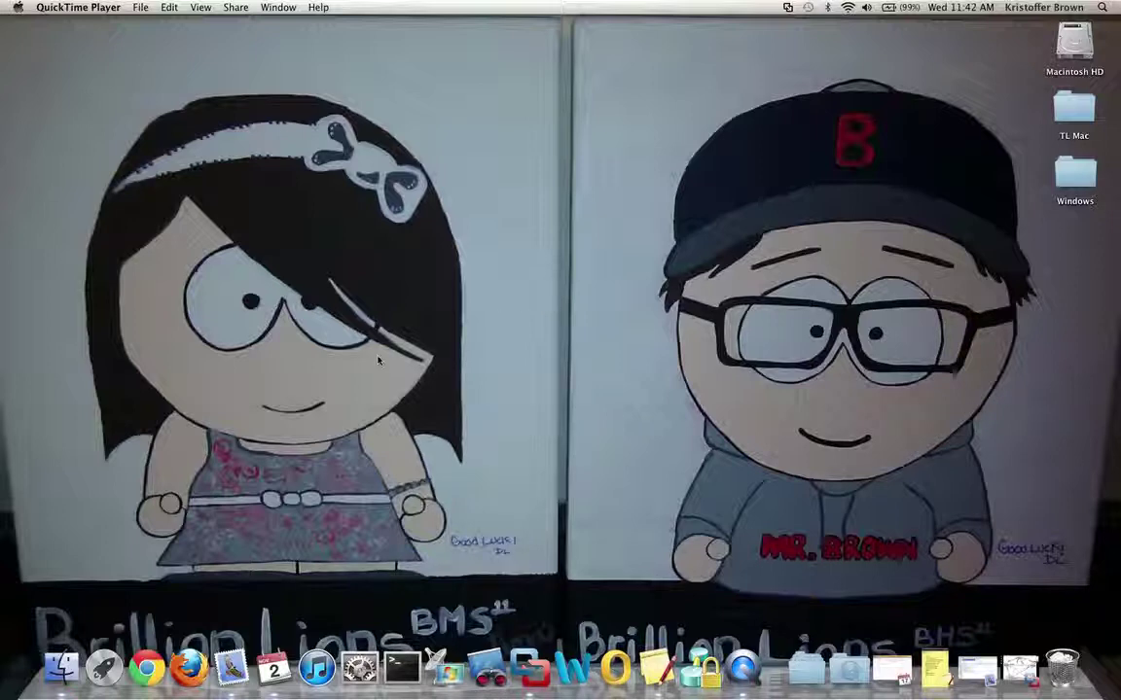
- Open the Connect to Server dialog from Finder's Go menu
{"action": "left_click", "coordinate": [68, 668]}
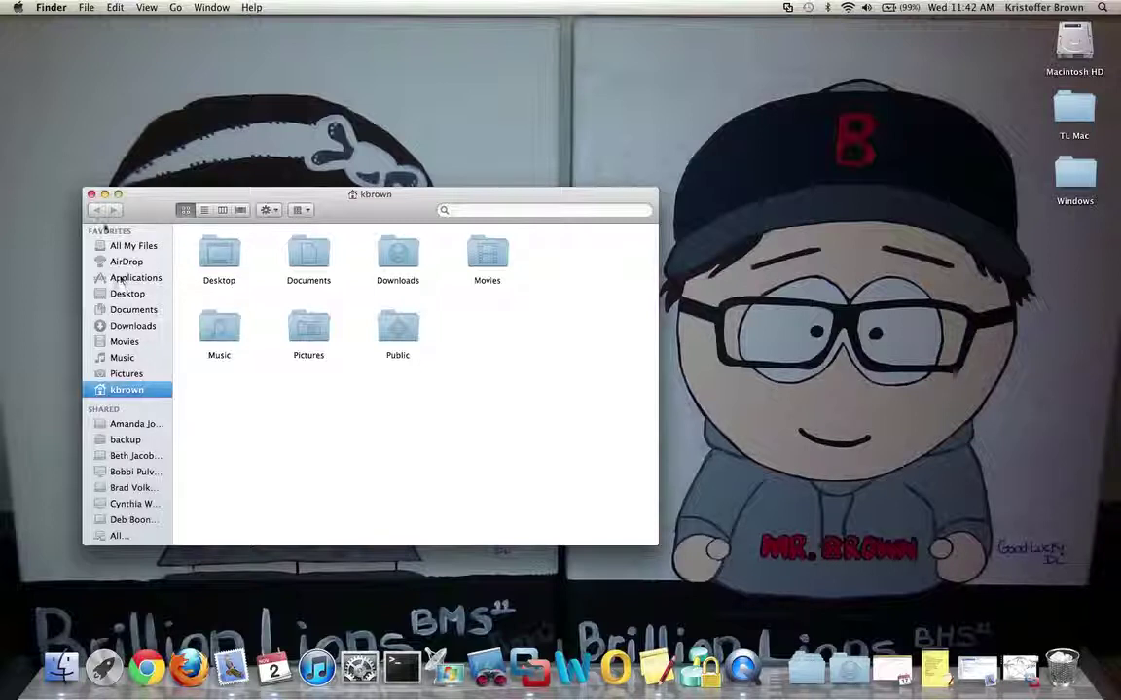
{"action": "left_click", "coordinate": [92, 194]}
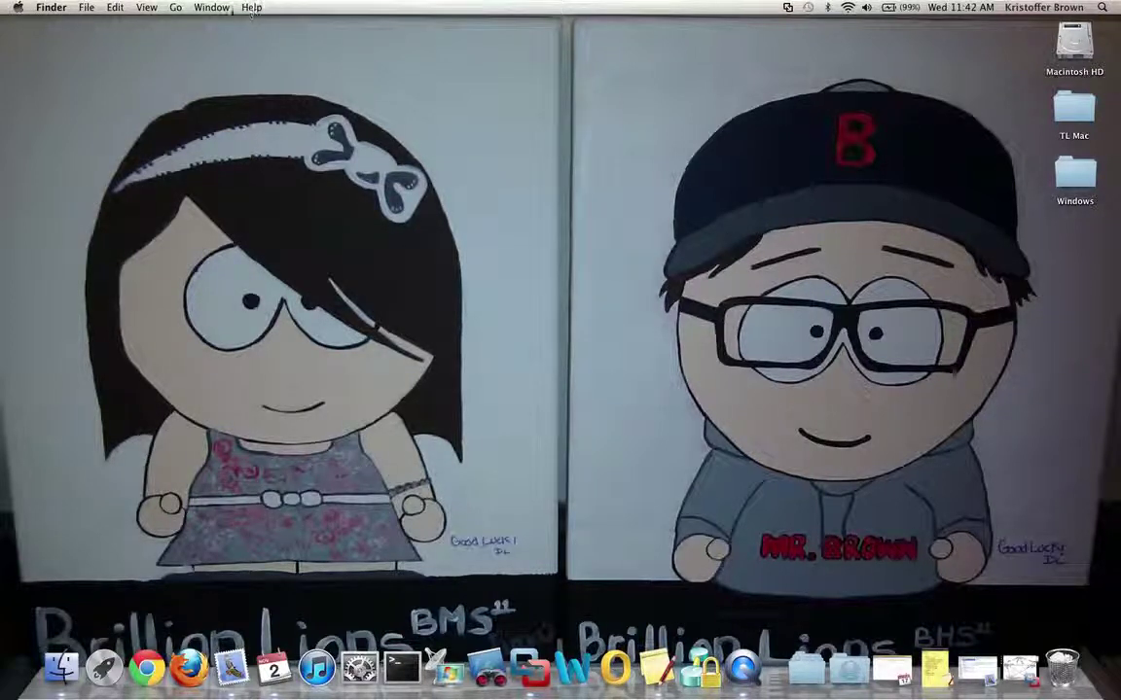
{"action": "left_click", "coordinate": [176, 8]}
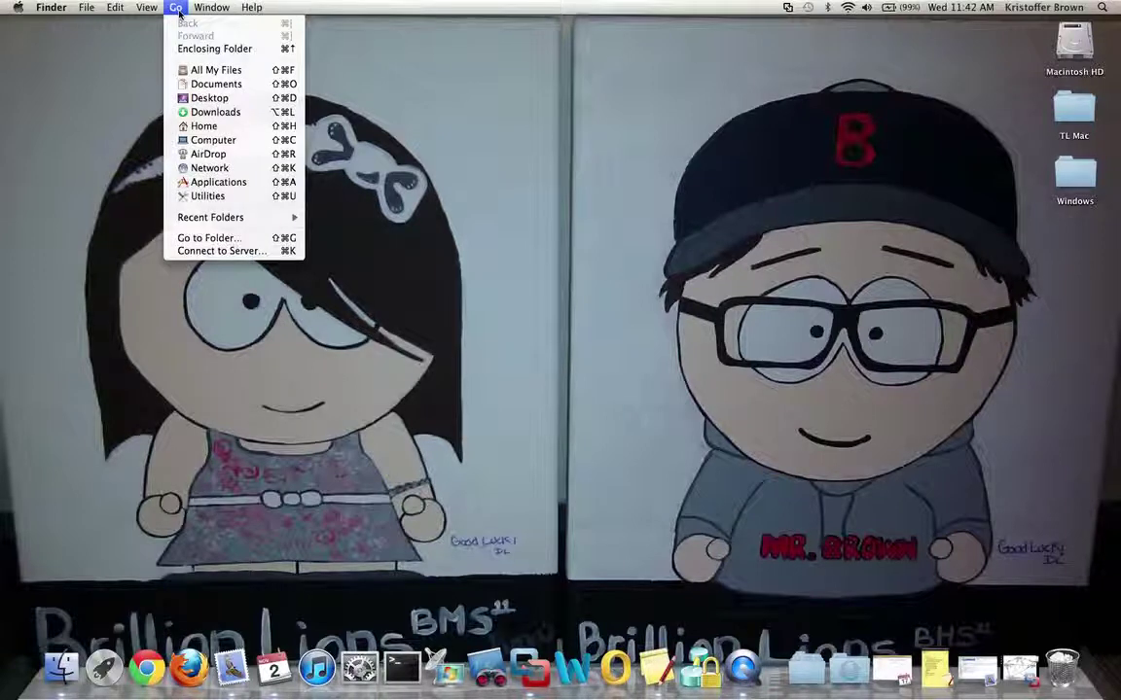
{"action": "left_click", "coordinate": [232, 252]}
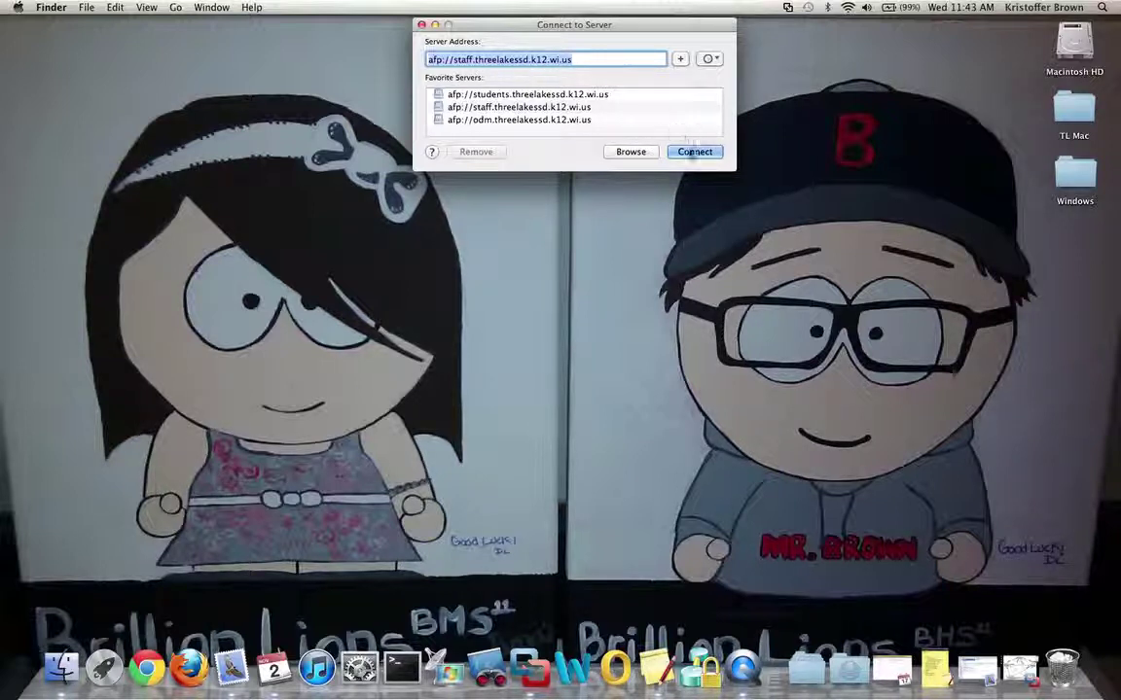
- Log in to the staff server with the account password and mount the HomeFolders volume
{"action": "left_click", "coordinate": [691, 153]}
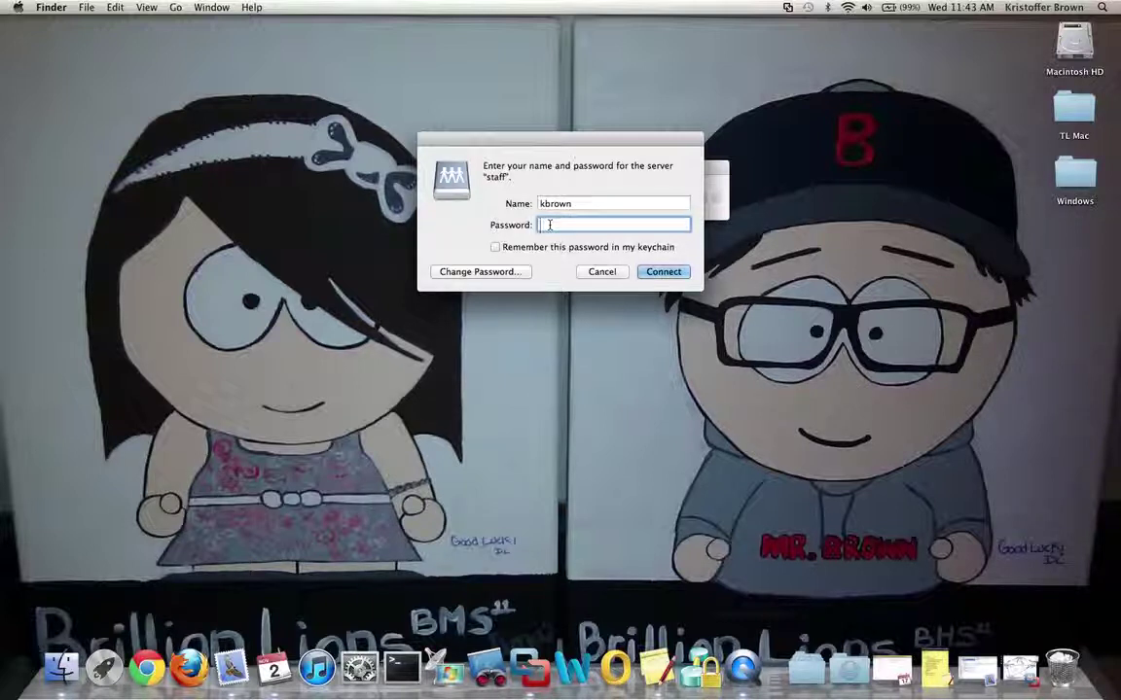
{"action": "type", "text": "••••••••••••"}
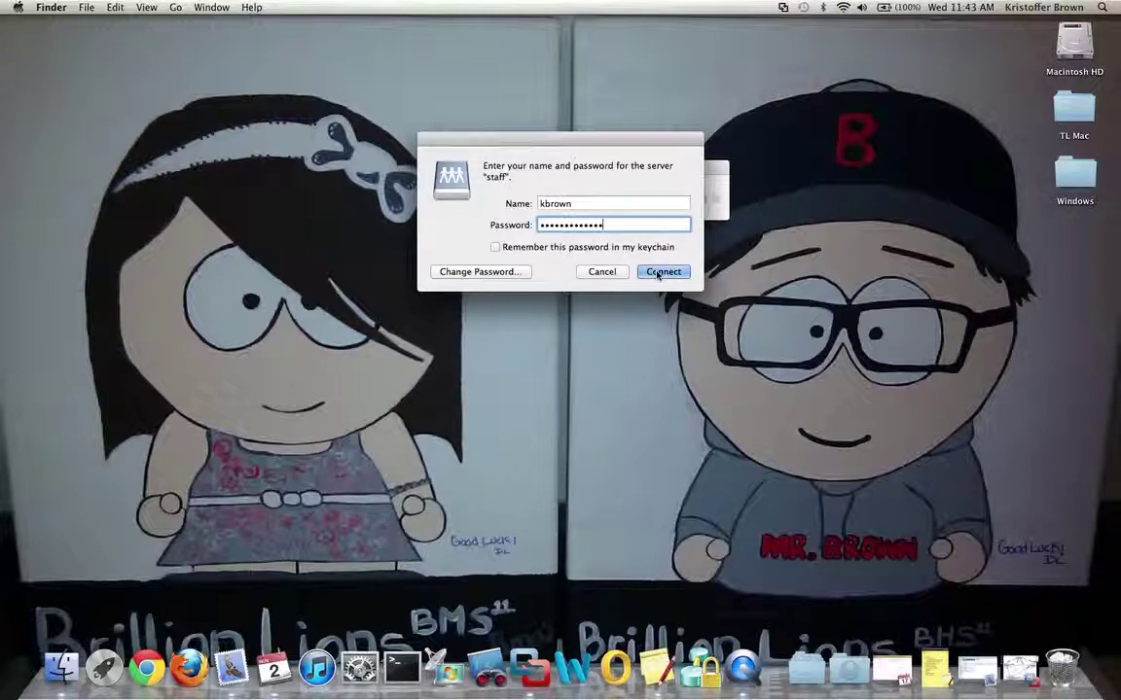
{"action": "left_click", "coordinate": [663, 273]}
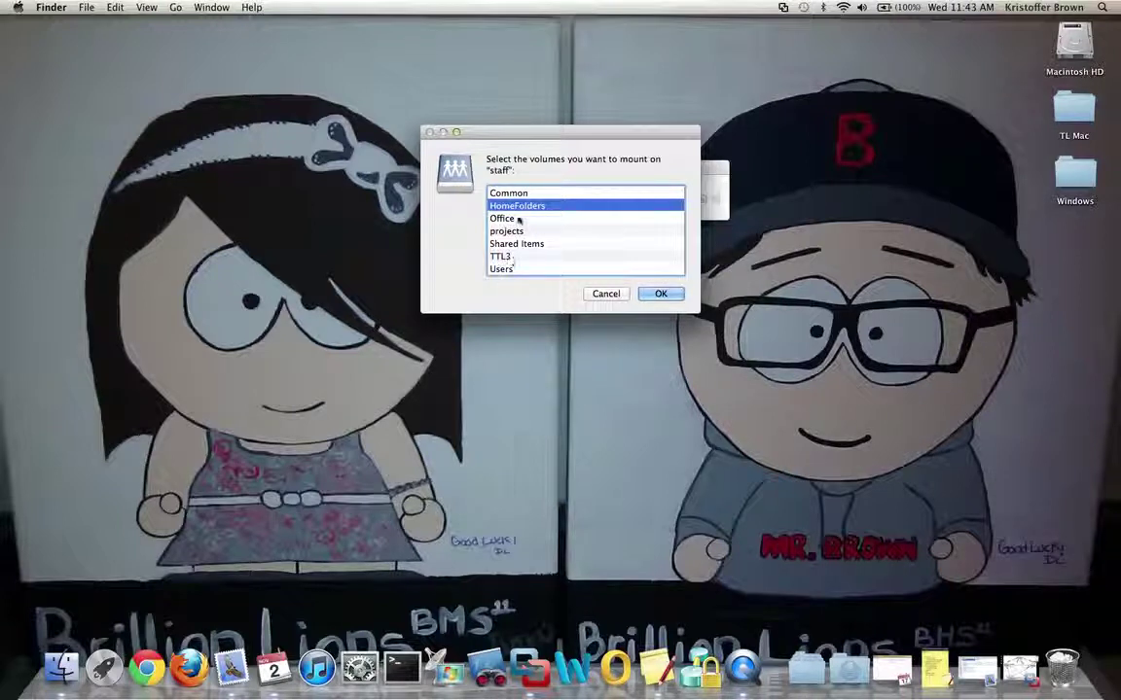
{"action": "left_click", "coordinate": [659, 294]}
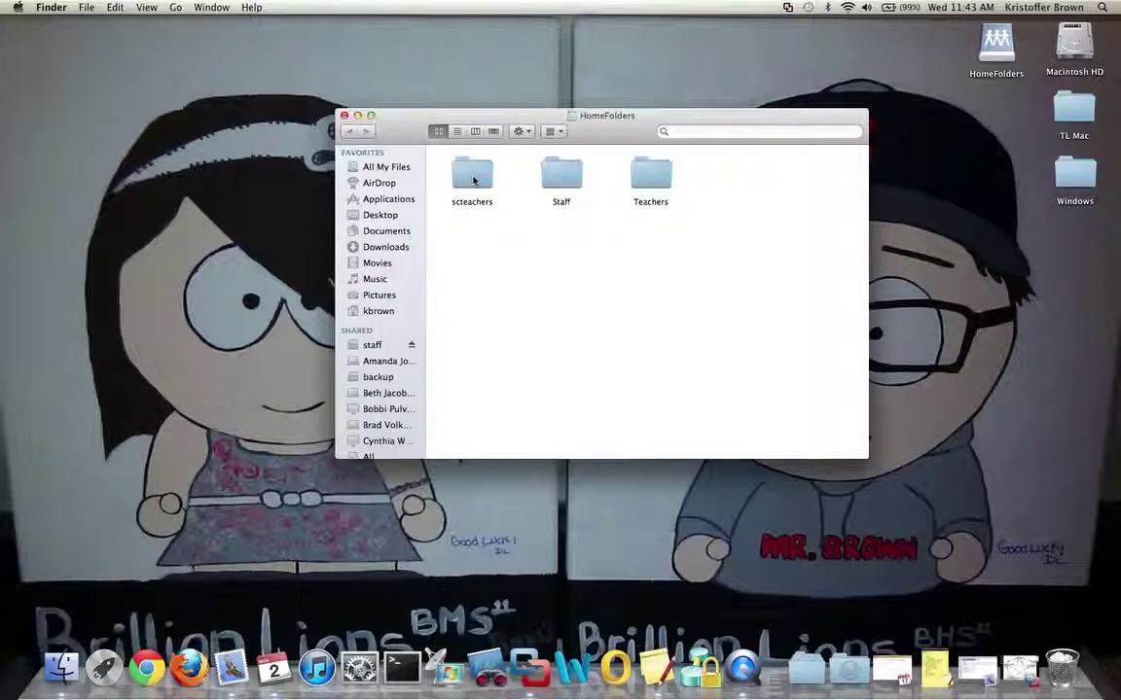
- Copy SC - Kindergarten RC from scteachers > SC Report Cards > SC Report Card Templates to the desktop
{"action": "double_click", "coordinate": [474, 177]}
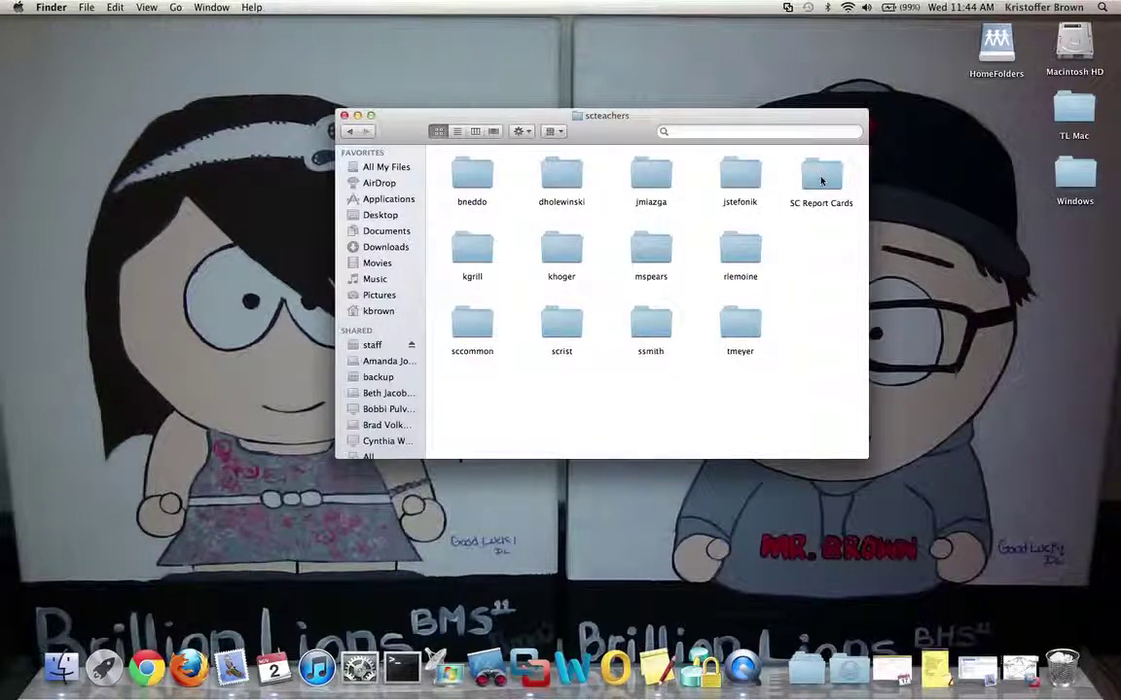
{"action": "double_click", "coordinate": [821, 177]}
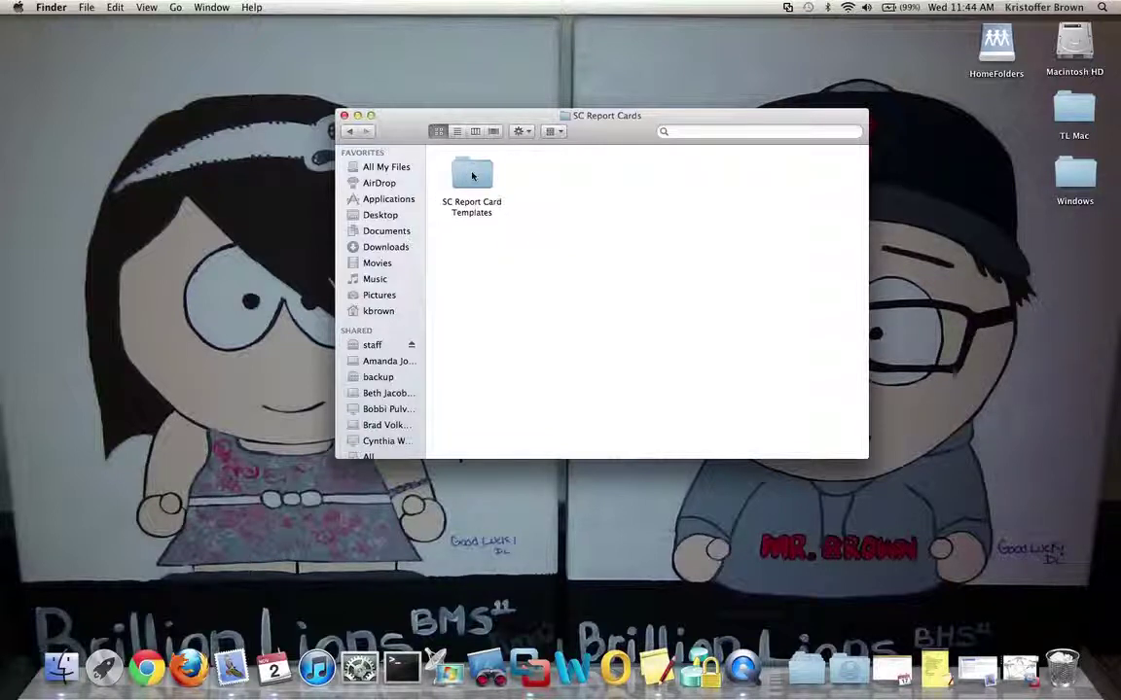
{"action": "double_click", "coordinate": [473, 176]}
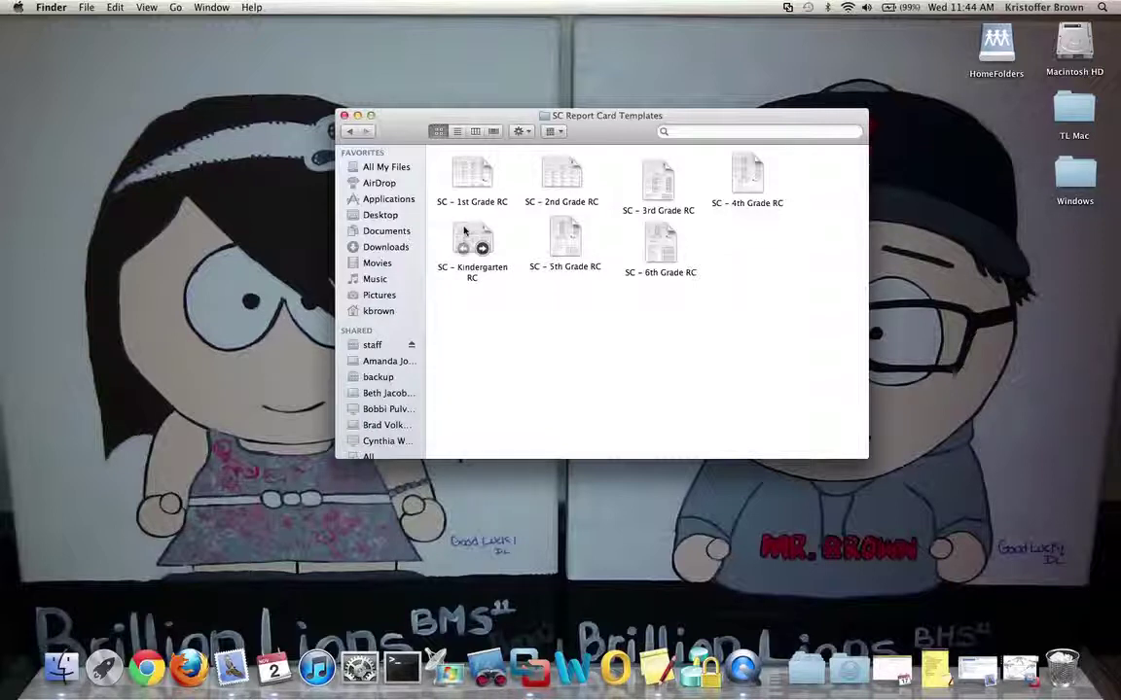
{"action": "left_click", "coordinate": [464, 230]}
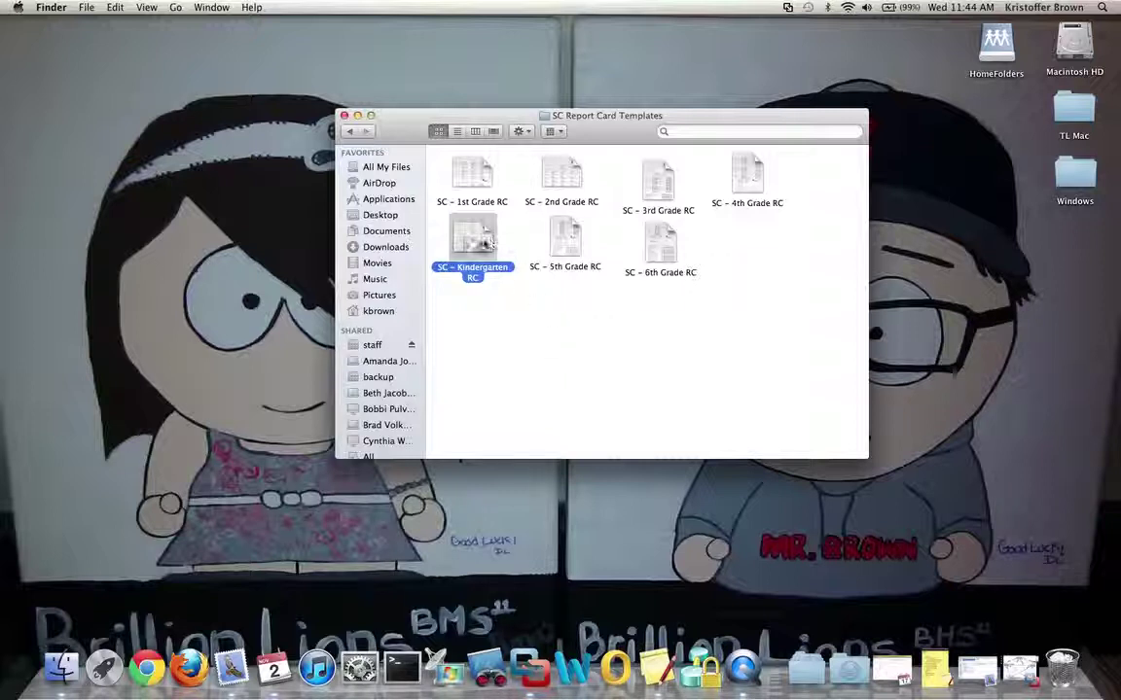
{"action": "mouse_move", "coordinate": [469, 244]}
{"action": "left_click_drag", "start_coordinate": [471, 236], "coordinate": [180, 260]}
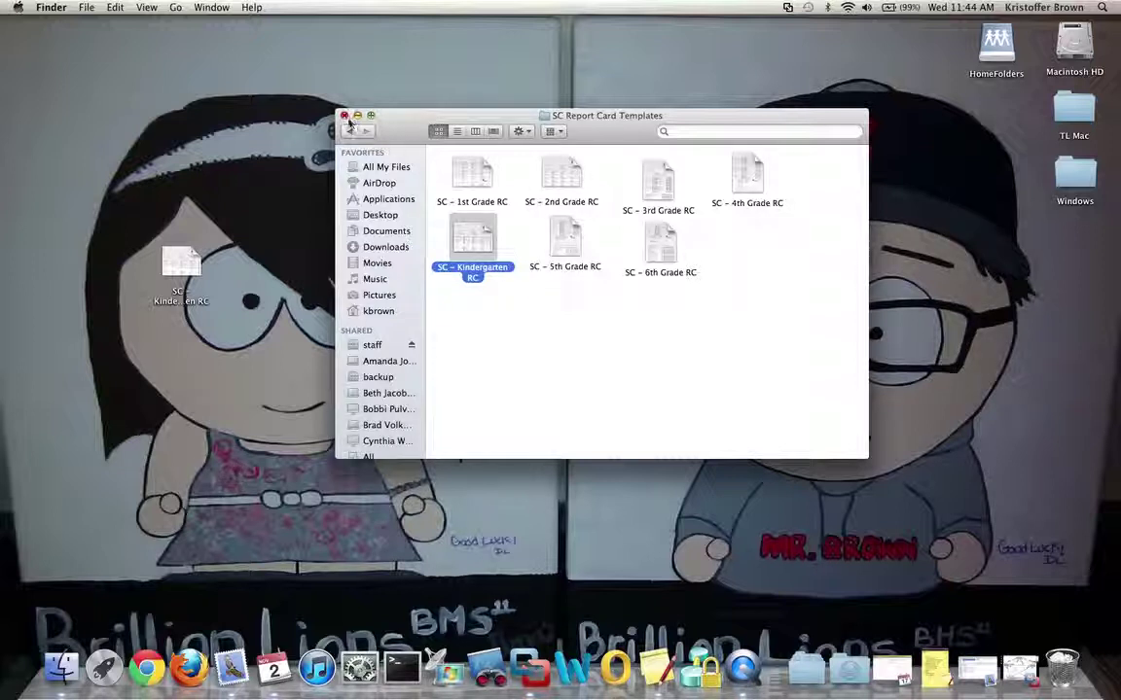
- Close the templates window and move the copied report card to the top of the desktop
{"action": "left_click", "coordinate": [345, 116]}
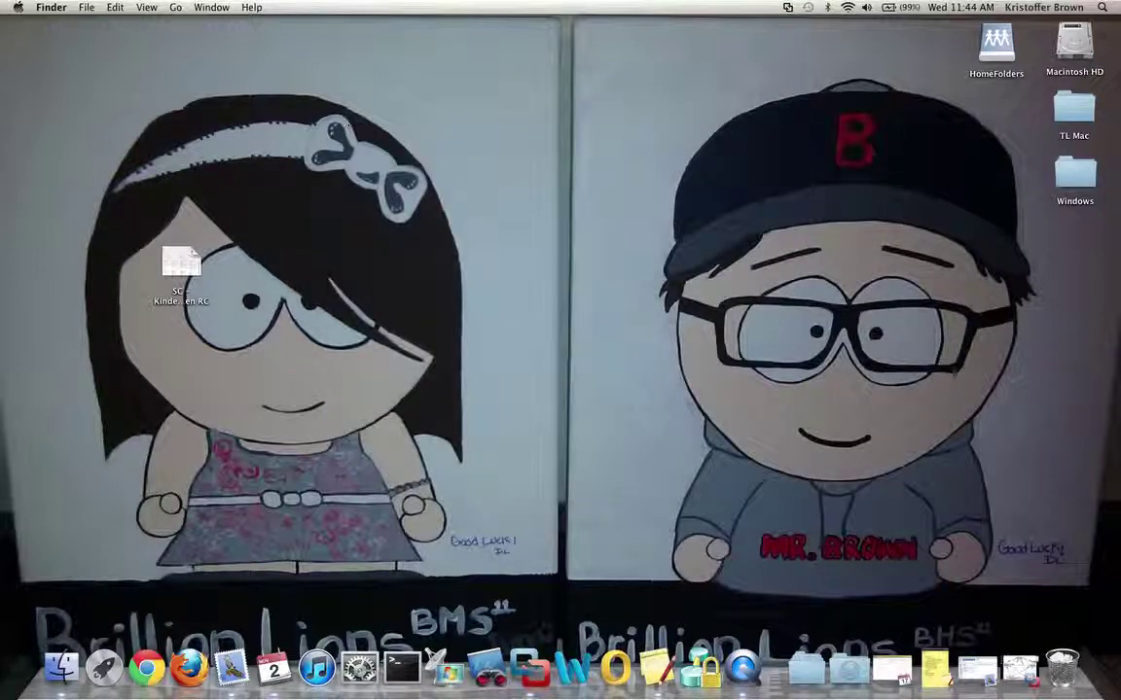
{"action": "left_click_drag", "start_coordinate": [180, 267], "coordinate": [552, 137]}
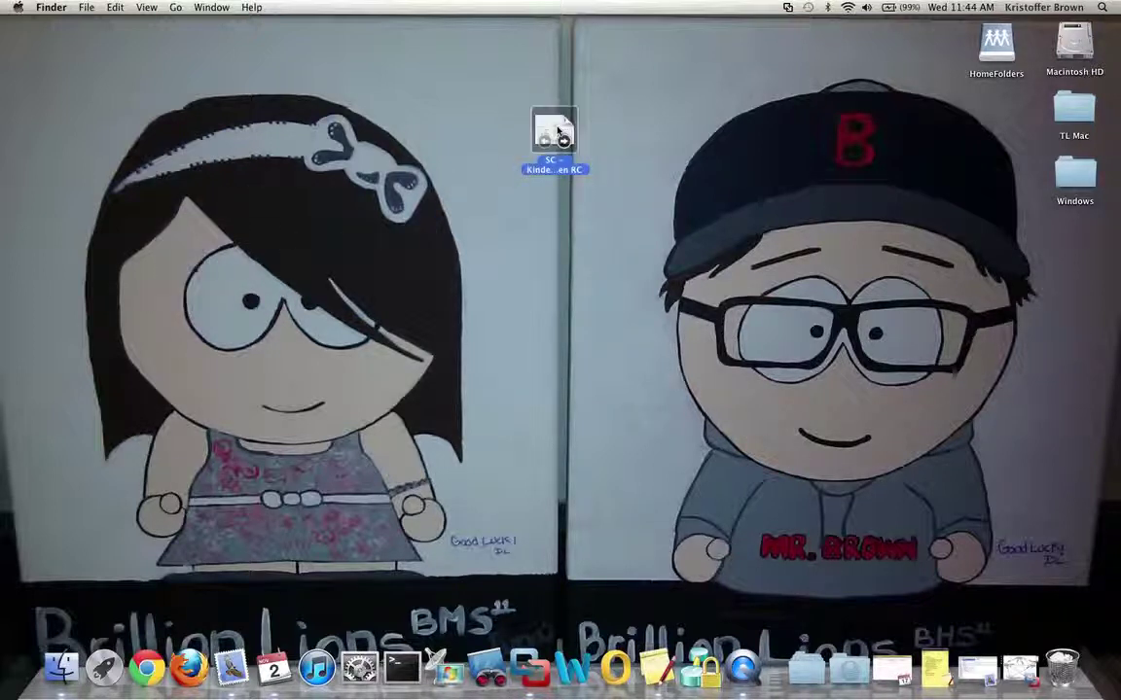
{"action": "left_click", "coordinate": [555, 218]}
- Create a new desktop folder named Kindergarten RC
{"action": "right_click", "coordinate": [555, 218]}
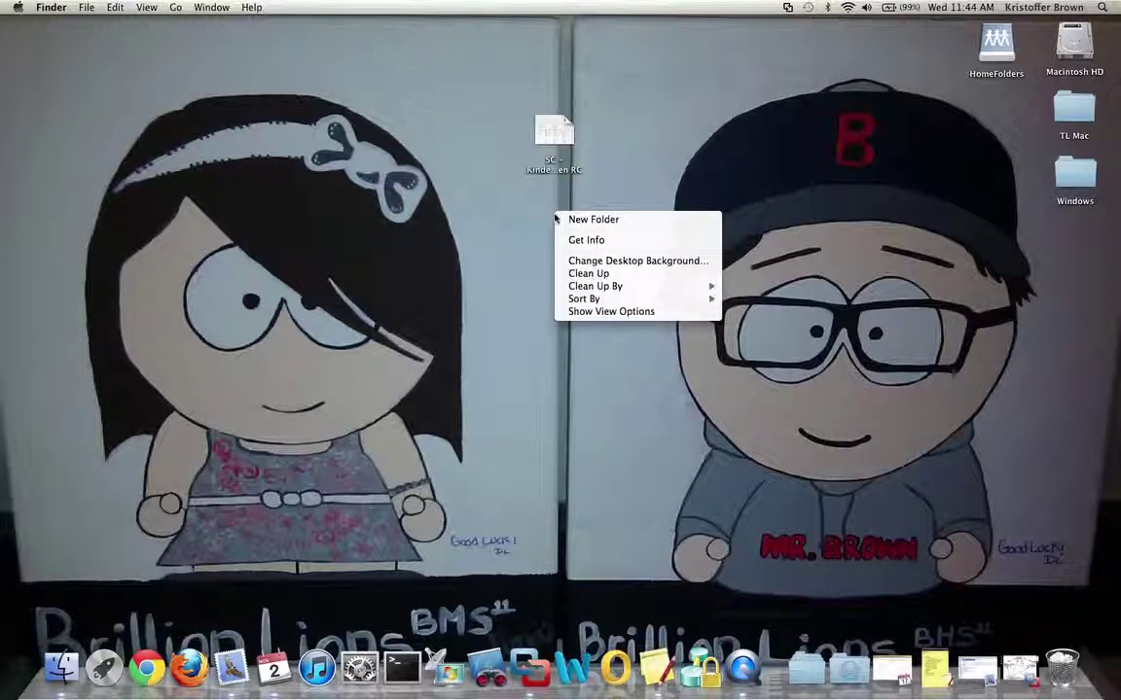
{"action": "left_click", "coordinate": [572, 220]}
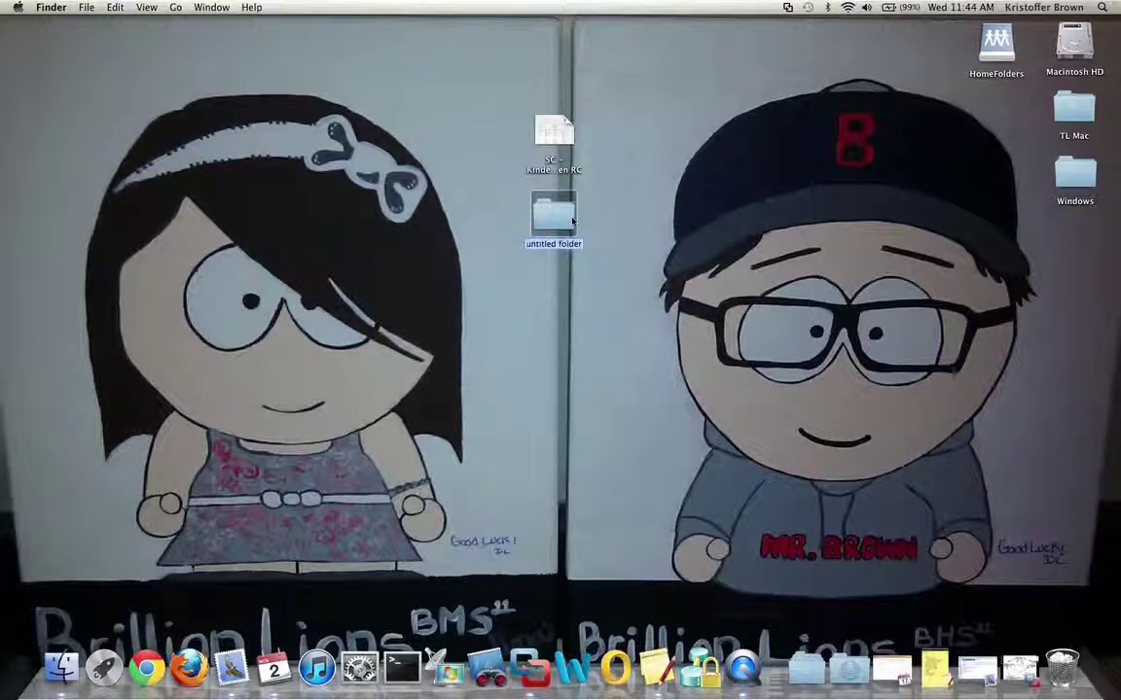
{"action": "type", "text": "Kinder"}
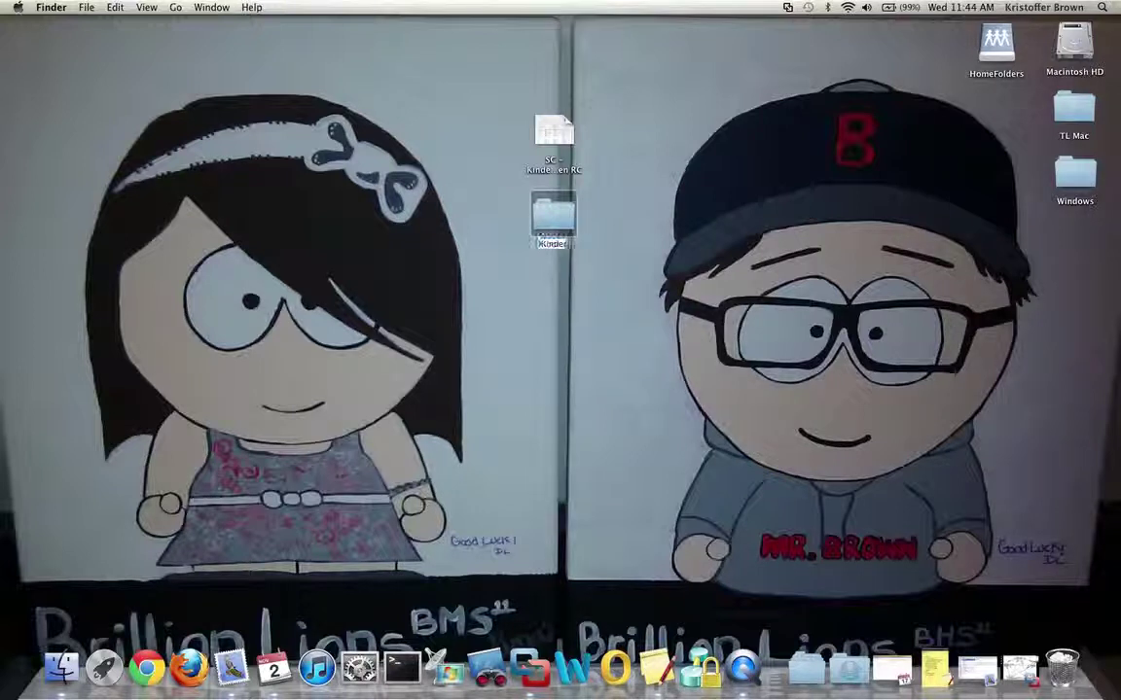
{"action": "type", "text": "garten"}
{"action": "key", "text": "Return"}
{"action": "key", "text": "Right"}
{"action": "type", "text": "RC"}
{"action": "key", "text": "Return"}
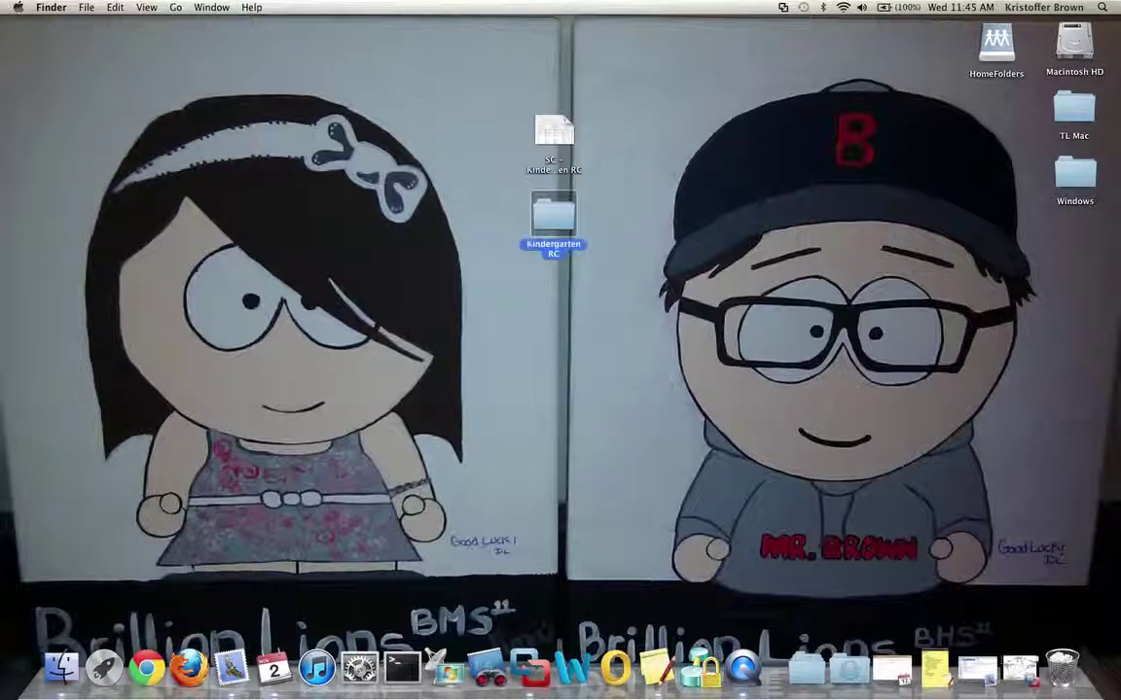
{"action": "left_click", "coordinate": [613, 216]}
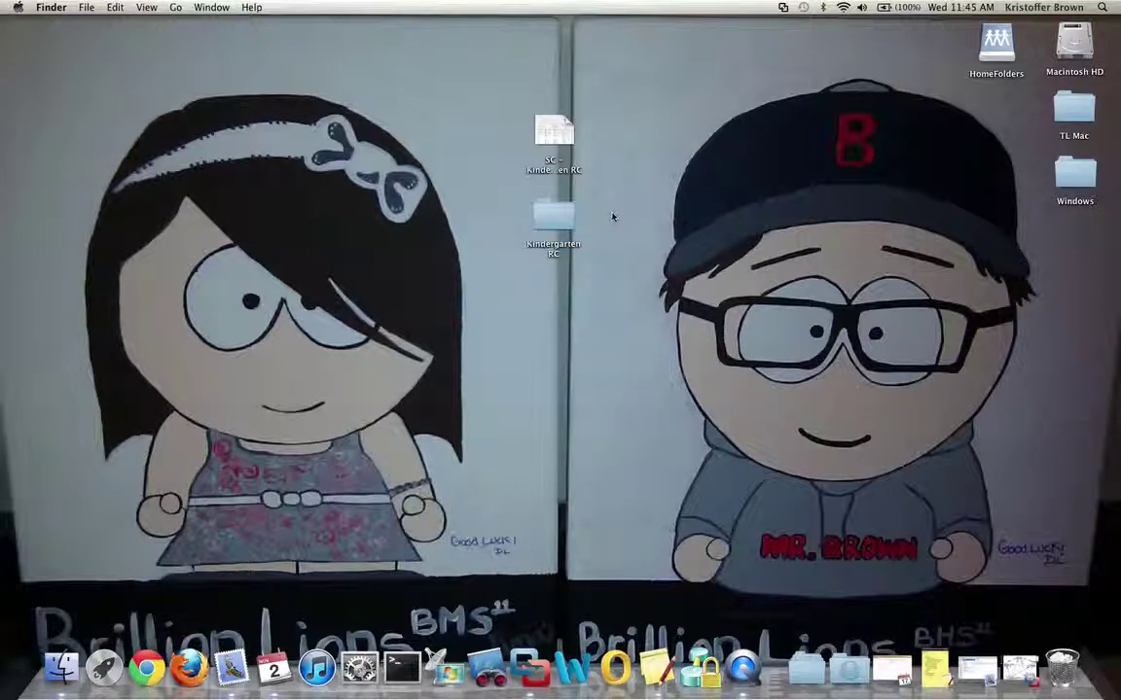
{"action": "mouse_move", "coordinate": [562, 139]}
- Open SC - Kindergarten RC in Word, close the 1st Grade Report Card Draft, and select the name box
{"action": "double_click", "coordinate": [555, 137]}
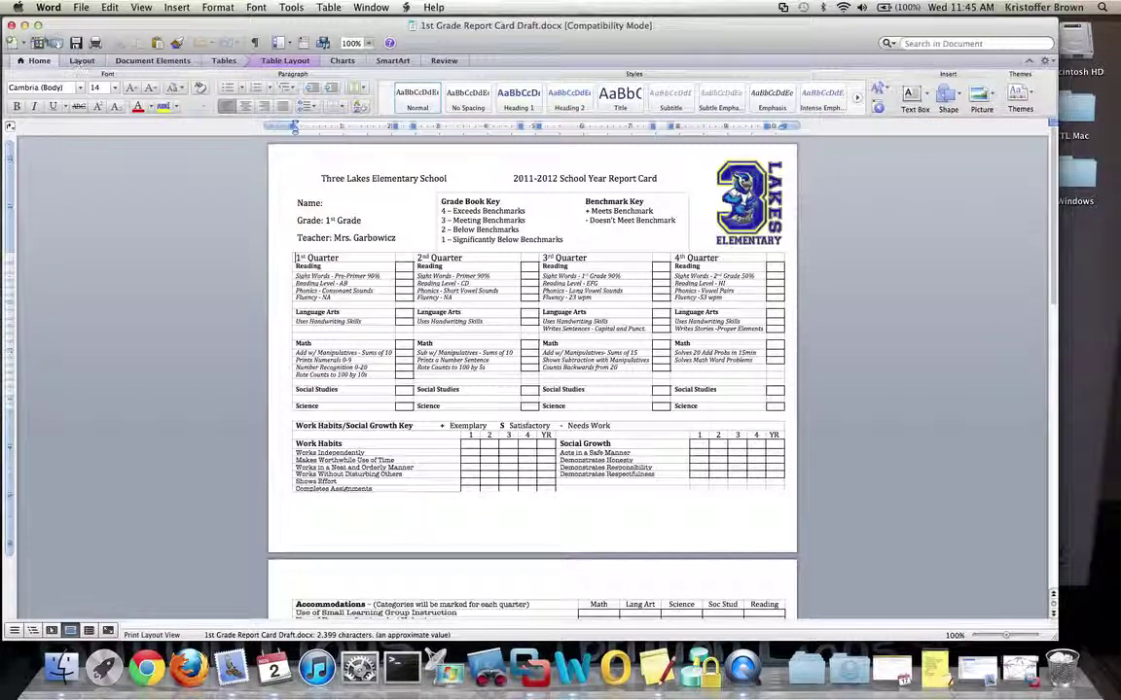
{"action": "left_click", "coordinate": [12, 25]}
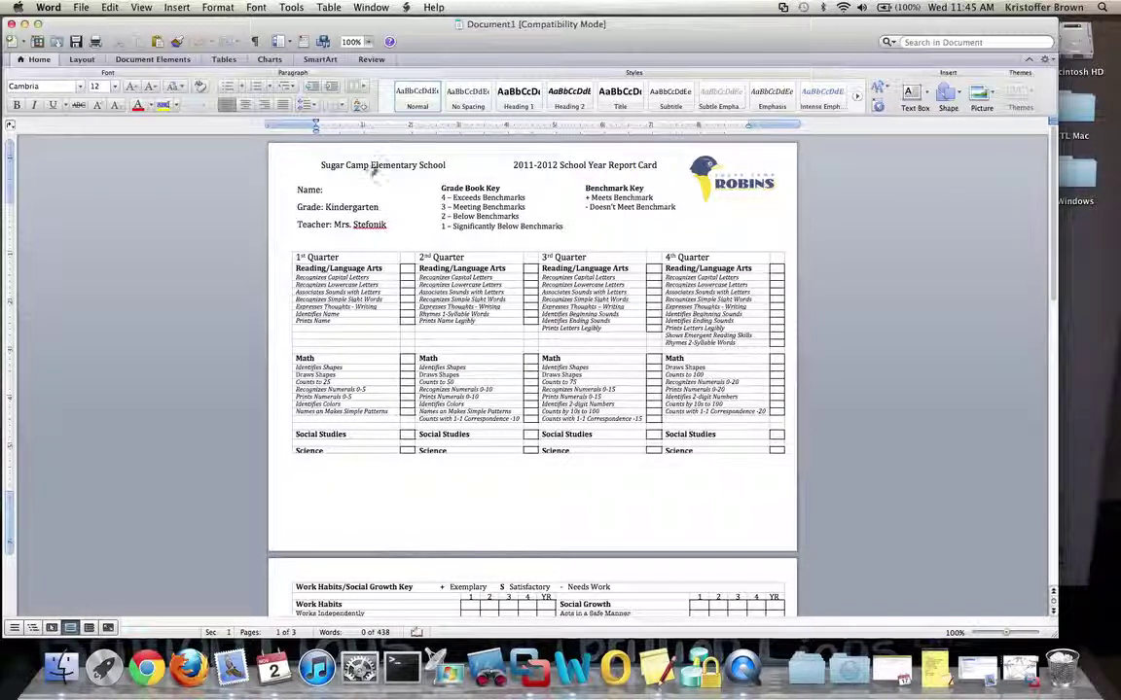
{"action": "left_click", "coordinate": [347, 193]}
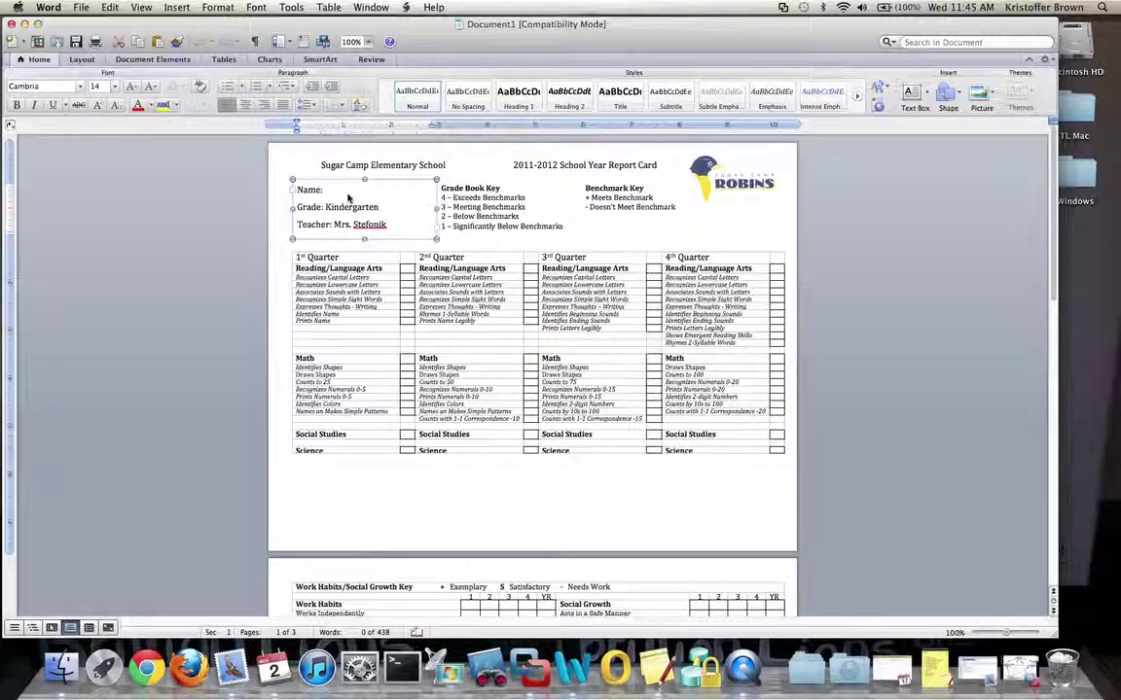
- Type the student's full name after Name: in the header box
{"action": "left_click", "coordinate": [329, 192]}
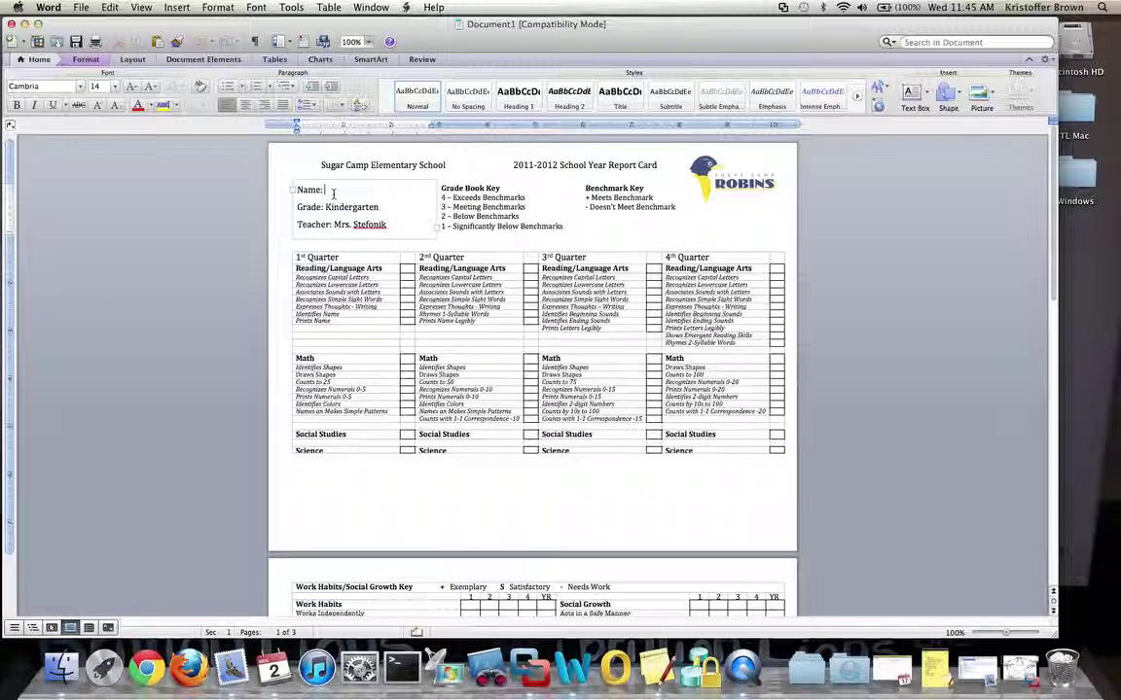
{"action": "type", "text": "Ja"}
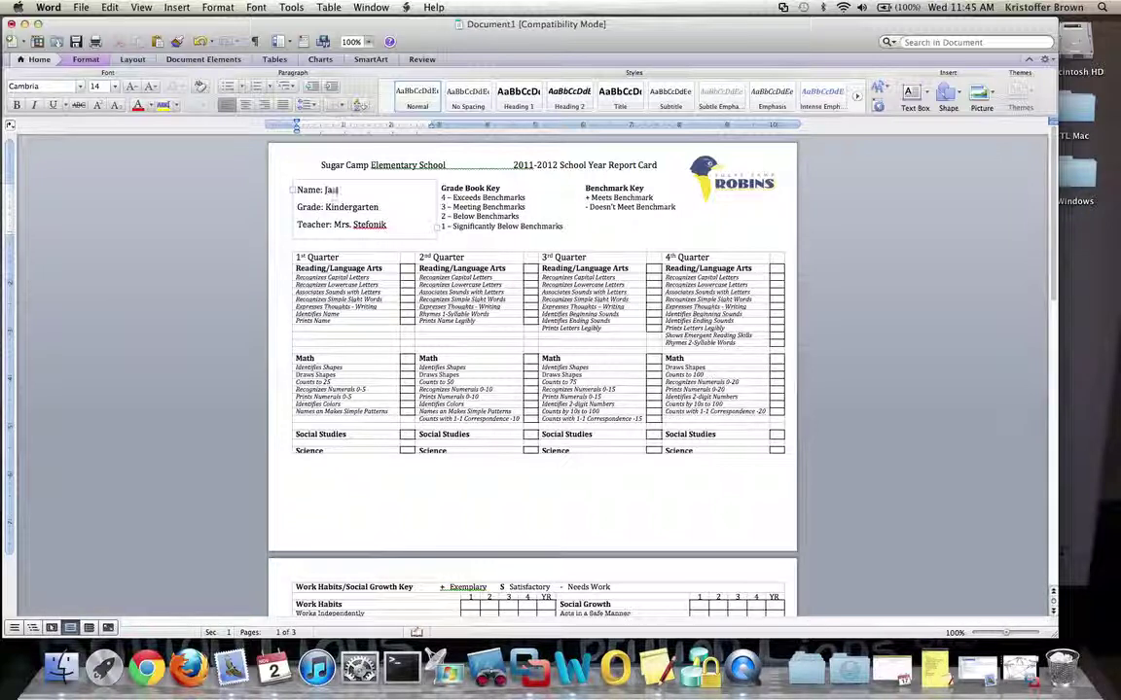
{"action": "type", "text": "ne Doe"}
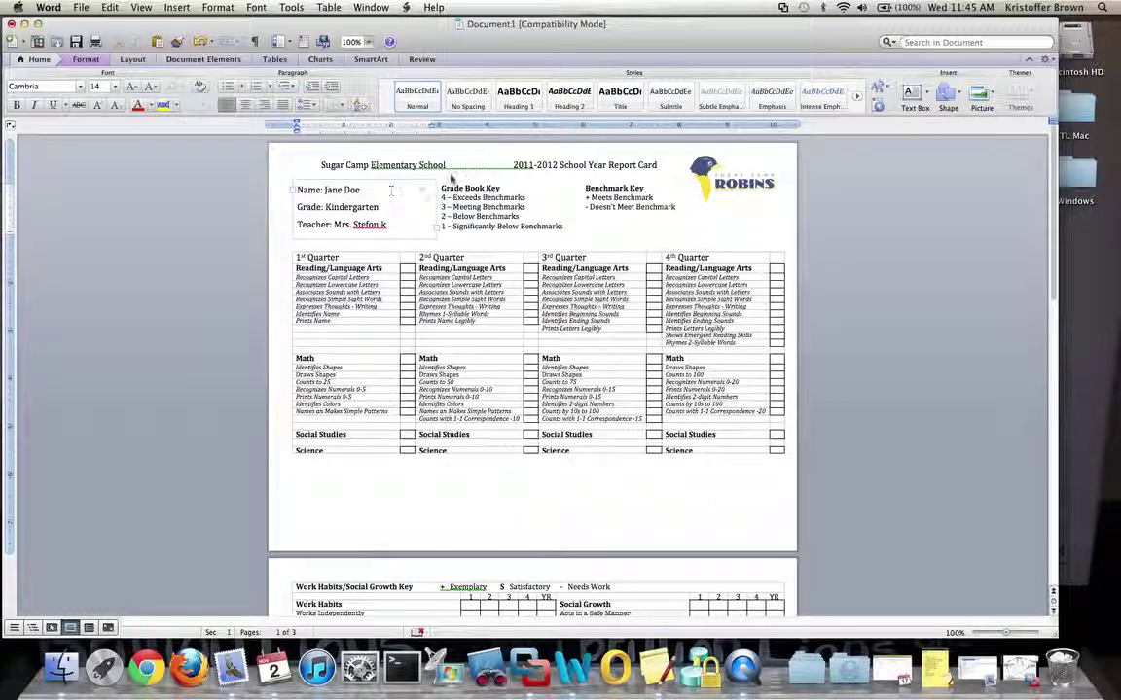
{"action": "left_click", "coordinate": [410, 270]}
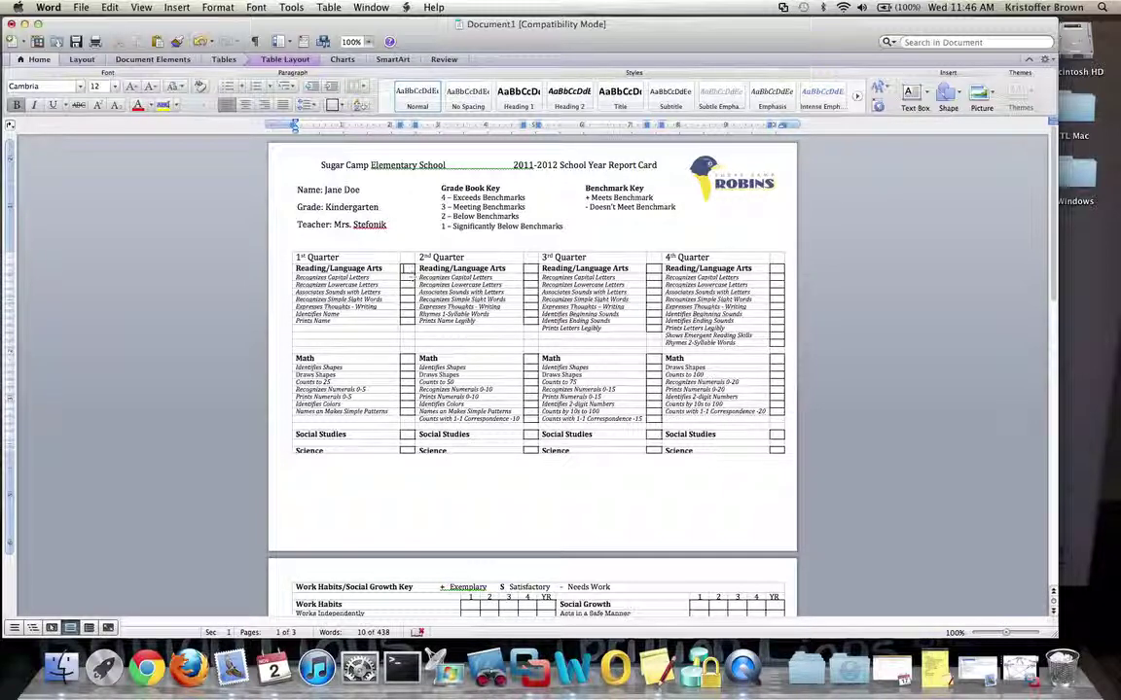
- Enter 4 for 1st Quarter Reading/Language Arts and + for capital letters, lowercase letters and letter sounds
{"action": "left_click", "coordinate": [406, 269]}
{"action": "type", "text": "4"}
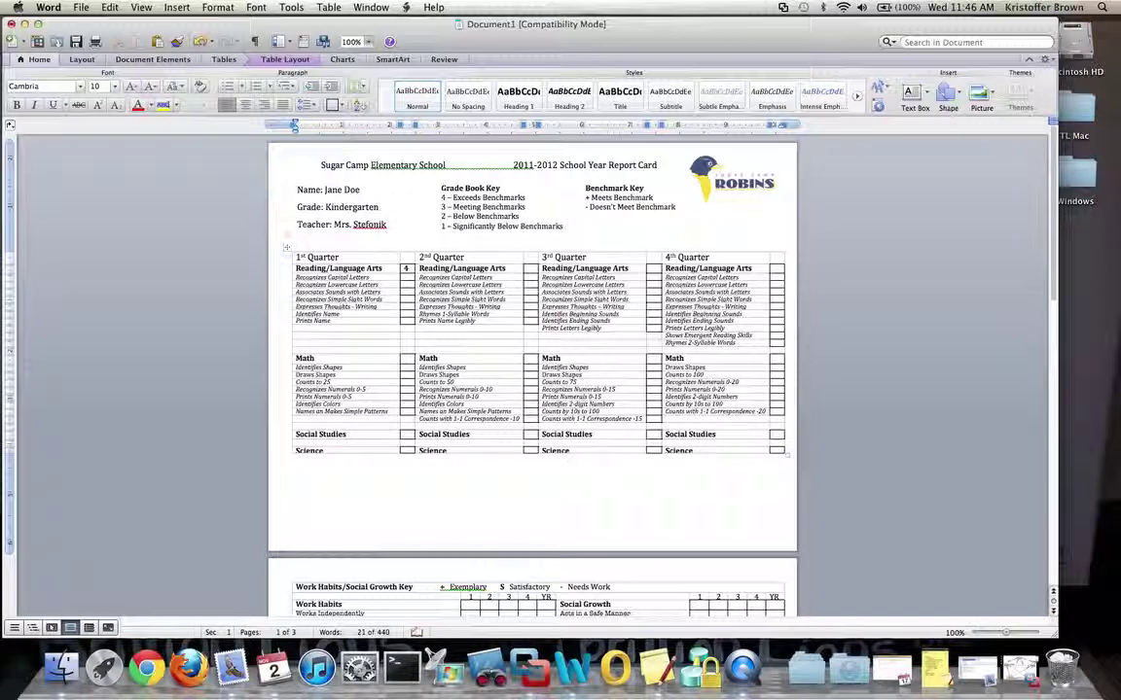
{"action": "left_click", "coordinate": [406, 277]}
{"action": "type", "text": "+"}
{"action": "left_click", "coordinate": [407, 284]}
{"action": "type", "text": "+"}
{"action": "left_click", "coordinate": [407, 291]}
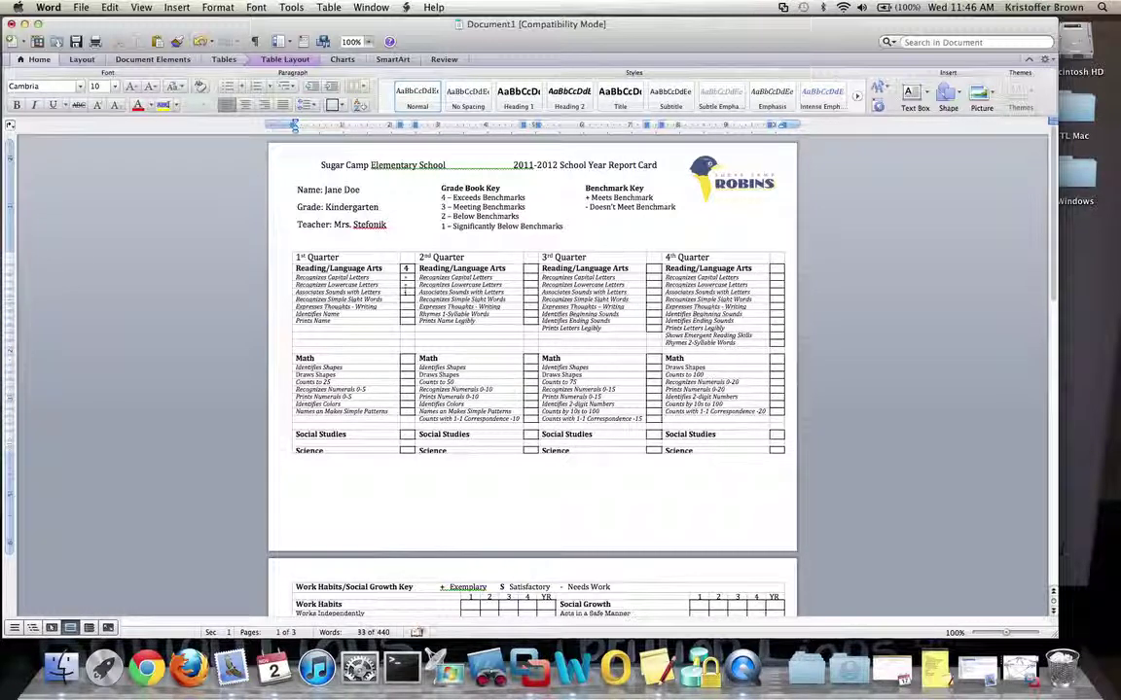
{"action": "type", "text": "+"}
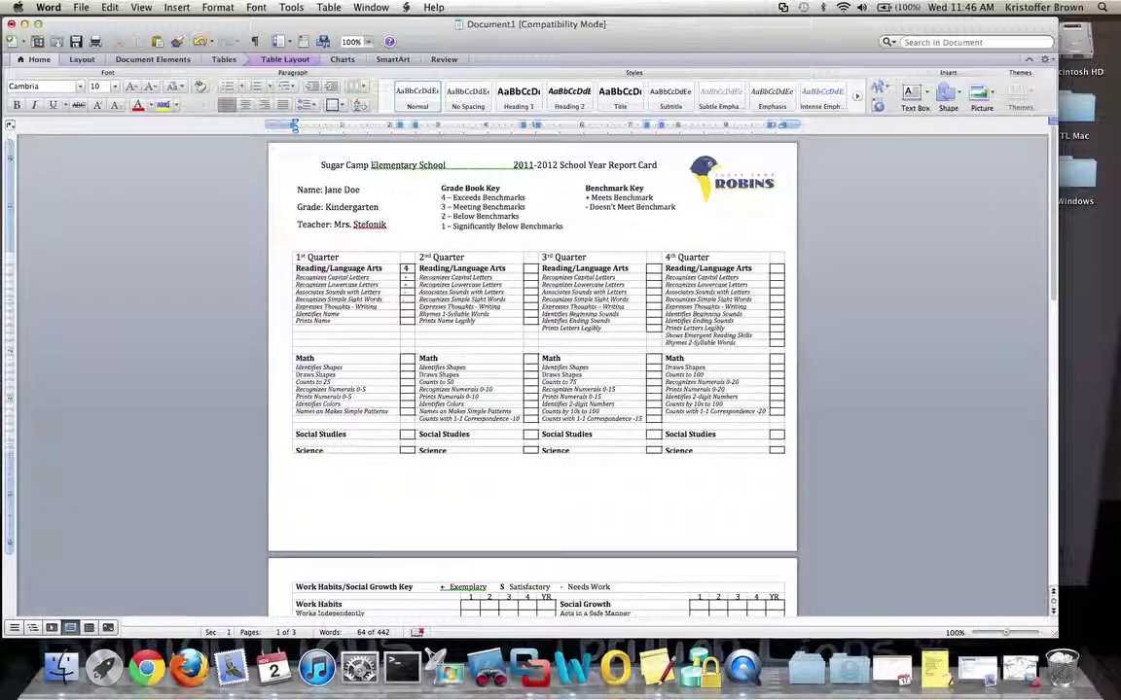
{"action": "scroll", "coordinate": [437, 368], "scroll_direction": "down", "scroll_amount": 10}
{"action": "scroll", "coordinate": [437, 368], "scroll_direction": "down", "scroll_amount": 10}
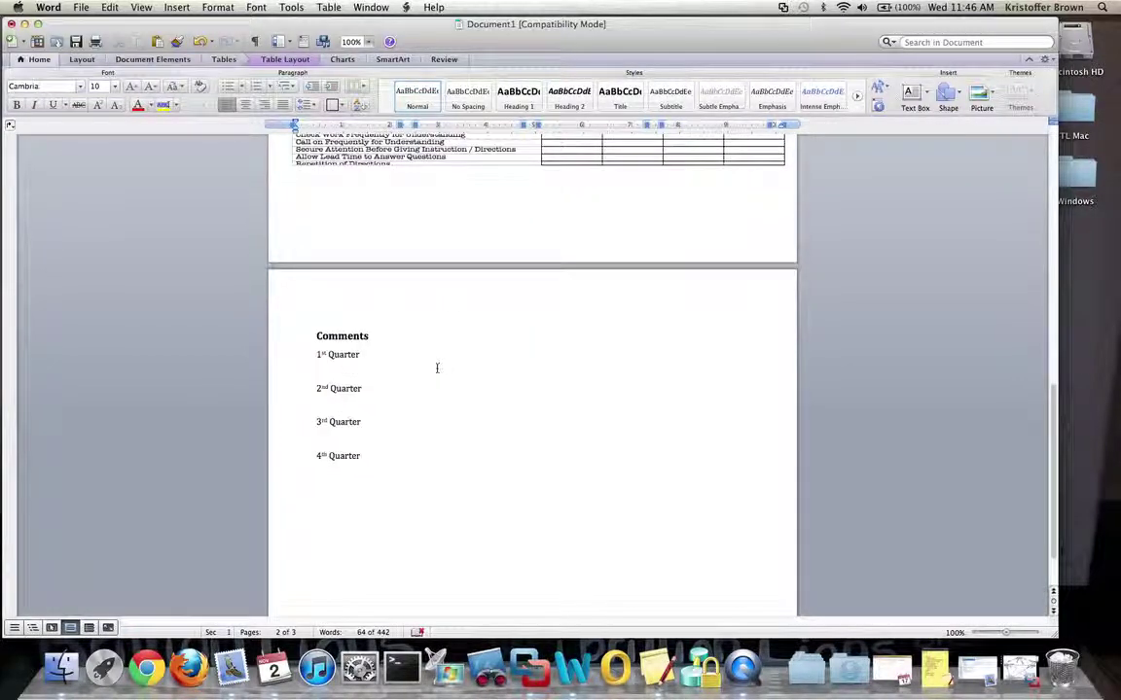
{"action": "scroll", "coordinate": [436, 367], "scroll_direction": "up", "scroll_amount": 12}
{"action": "scroll", "coordinate": [437, 368], "scroll_direction": "up", "scroll_amount": 8}
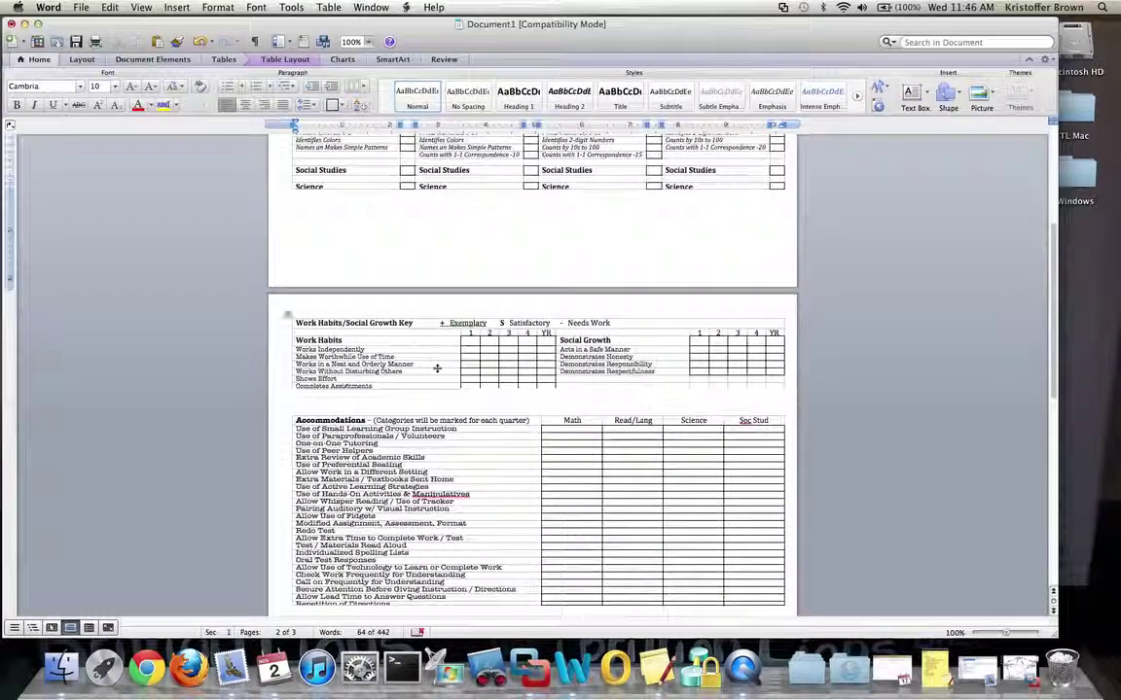
{"action": "scroll", "coordinate": [437, 368], "scroll_direction": "up", "scroll_amount": 3}
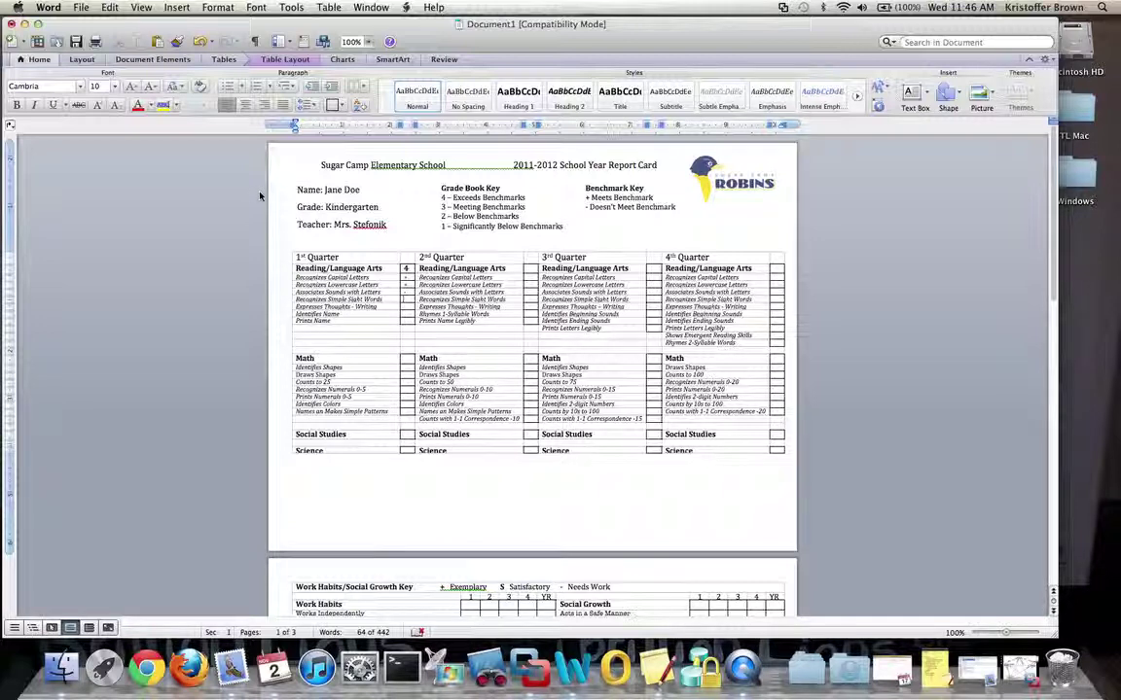
- Return to the report card window from QuickTime and choose File > Save As
{"action": "left_click", "coordinate": [80, 8]}
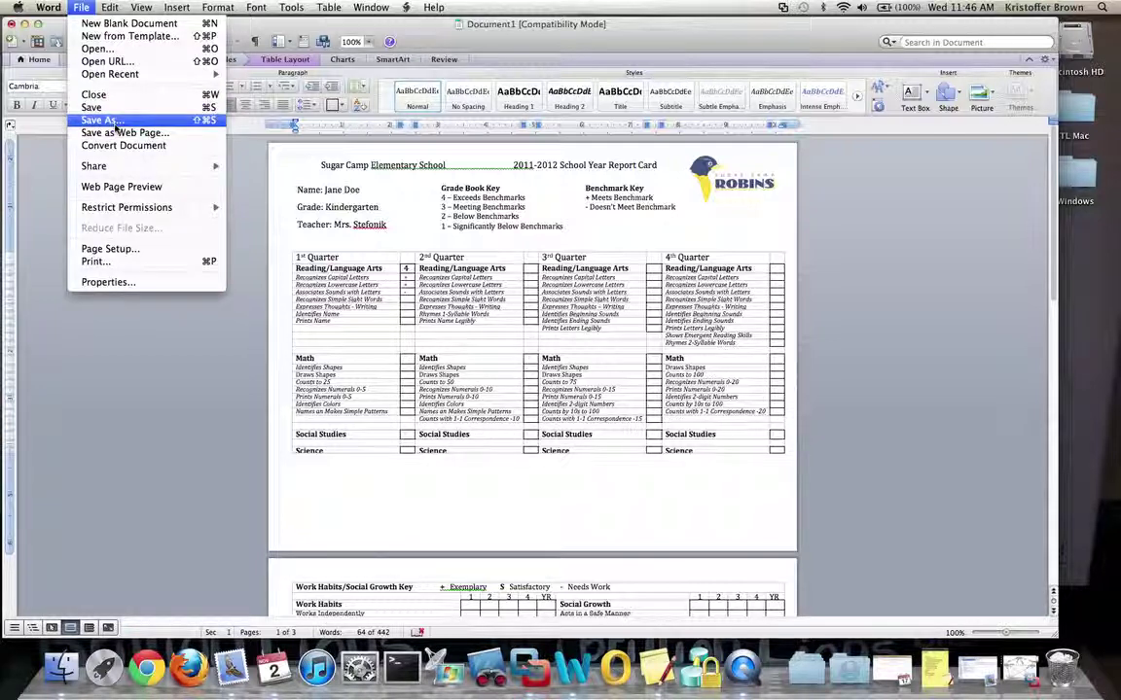
{"action": "key", "text": "ctrl+super+Escape"}
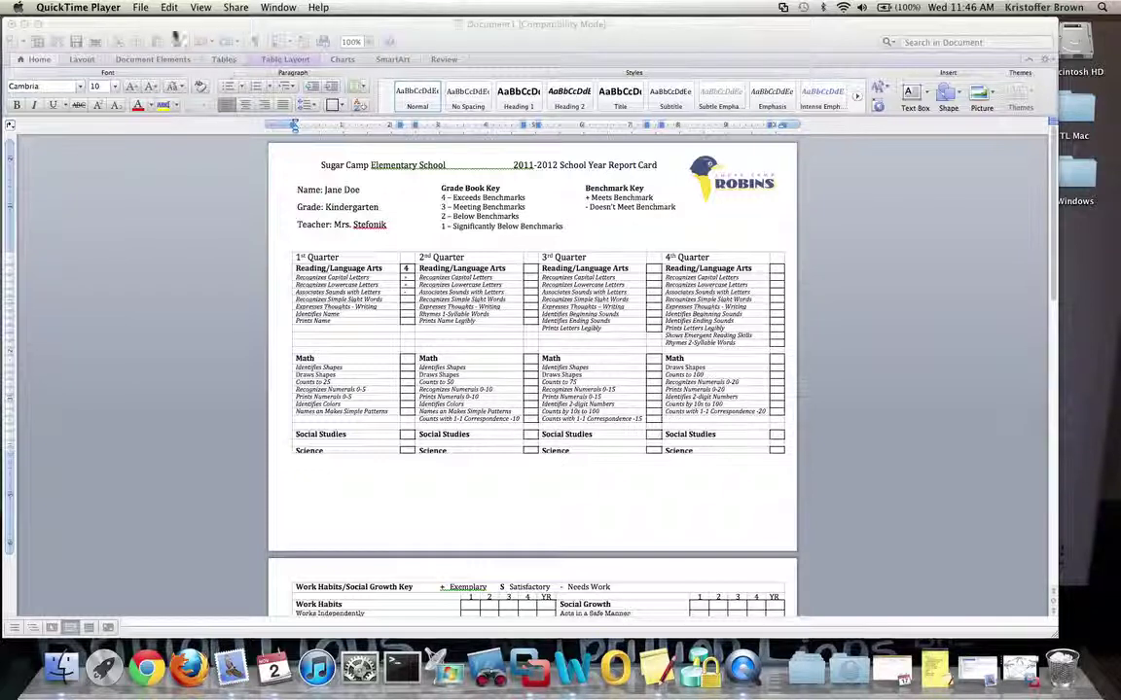
{"action": "left_click", "coordinate": [154, 23]}
{"action": "left_click", "coordinate": [110, 7]}
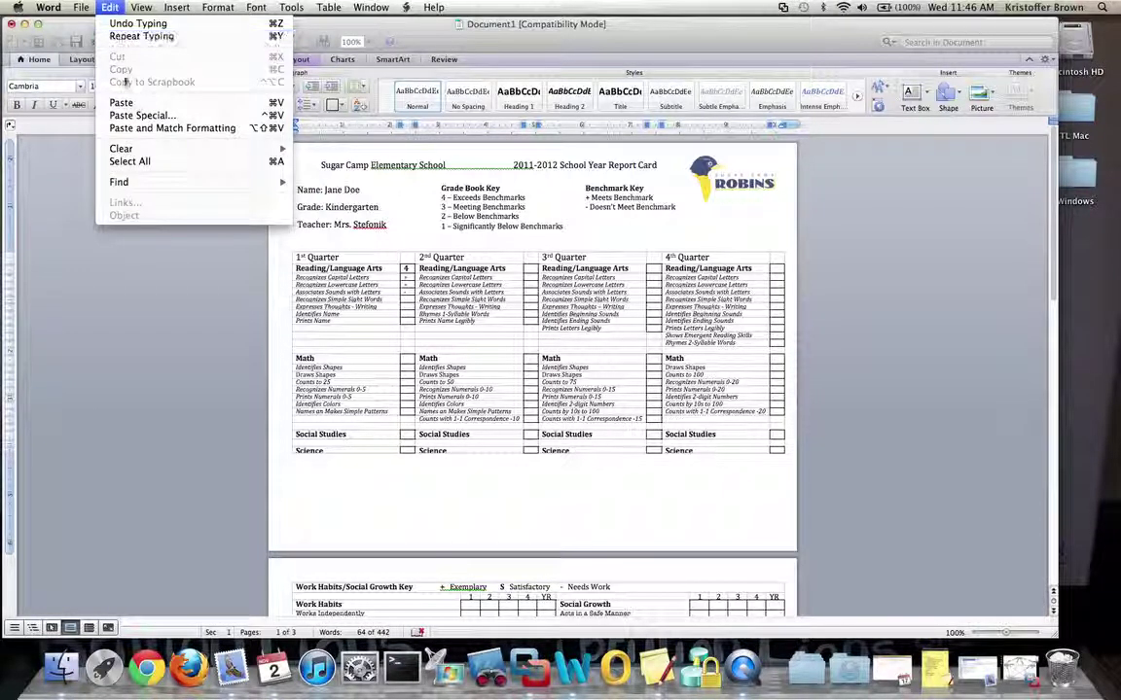
{"action": "mouse_move", "coordinate": [82, 7]}
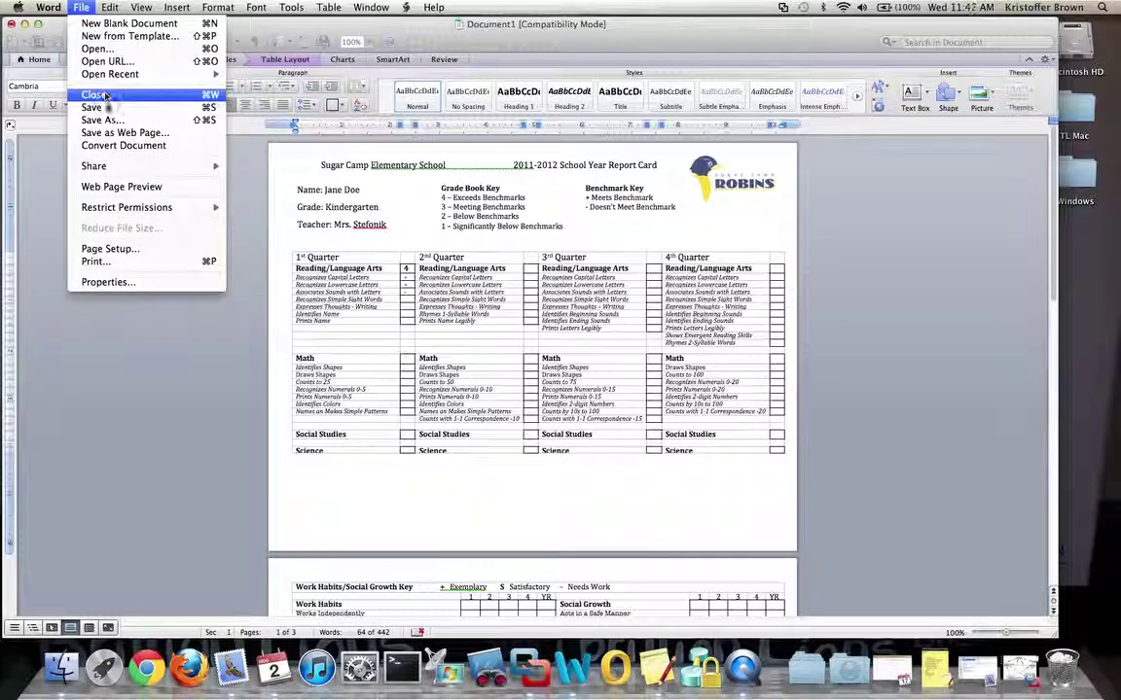
{"action": "left_click", "coordinate": [108, 124]}
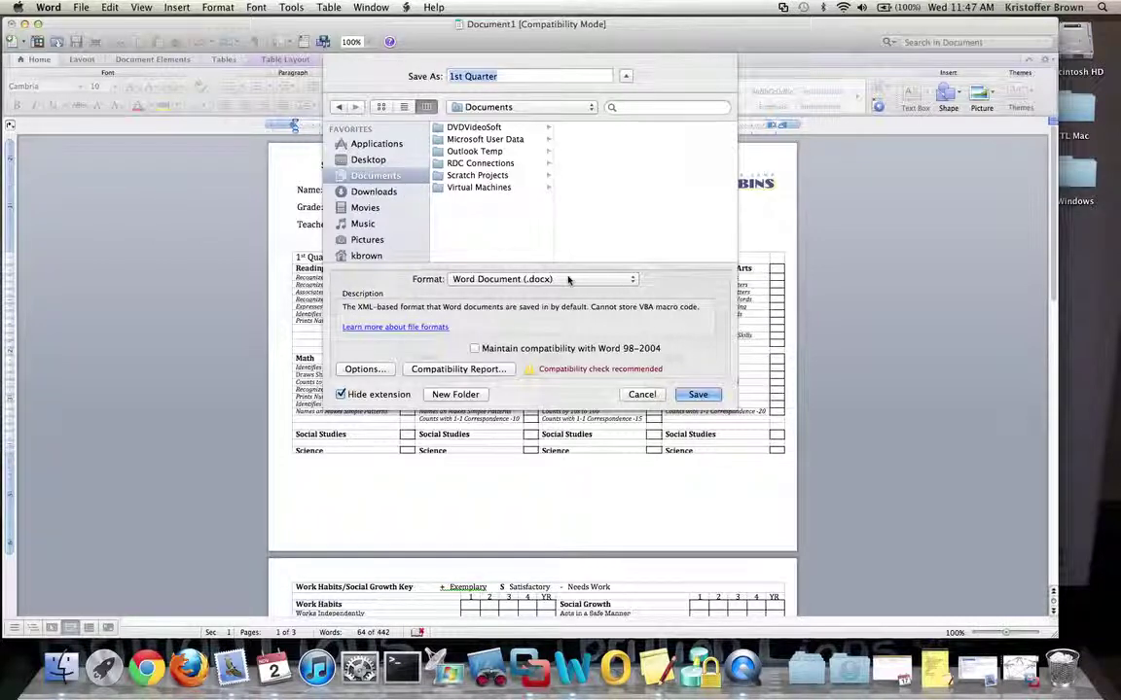
- Target the Desktop's Kindergarten RC folder in the expanded Save As dialog and show the Format list
{"action": "left_click", "coordinate": [628, 77]}
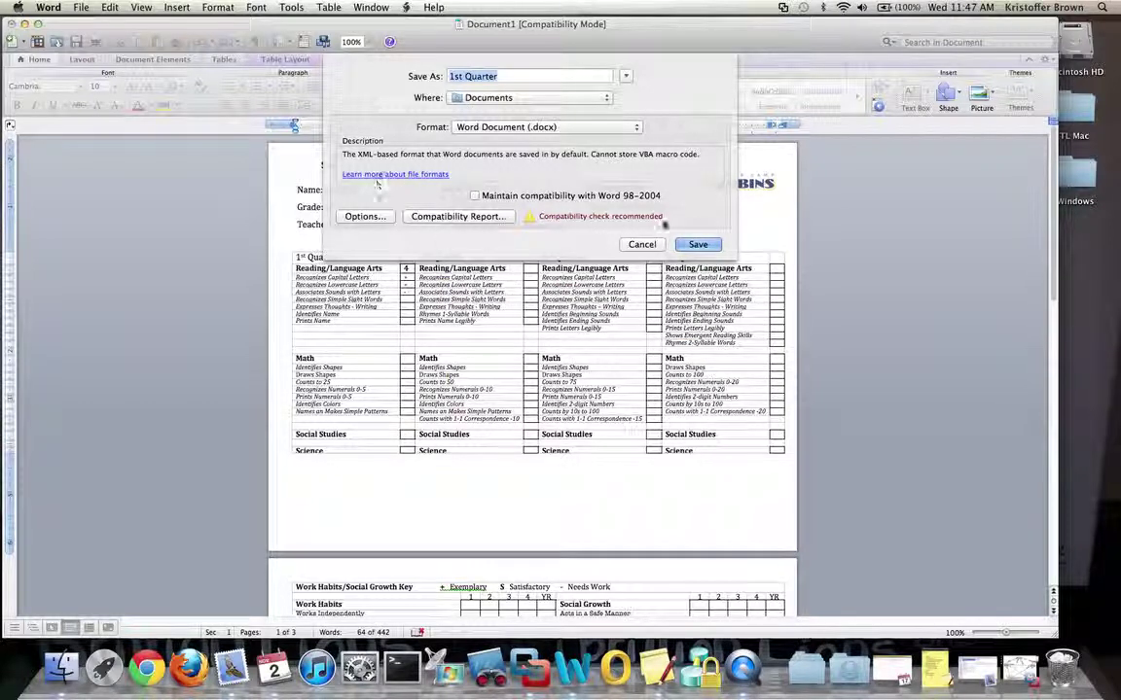
{"action": "left_click", "coordinate": [627, 77]}
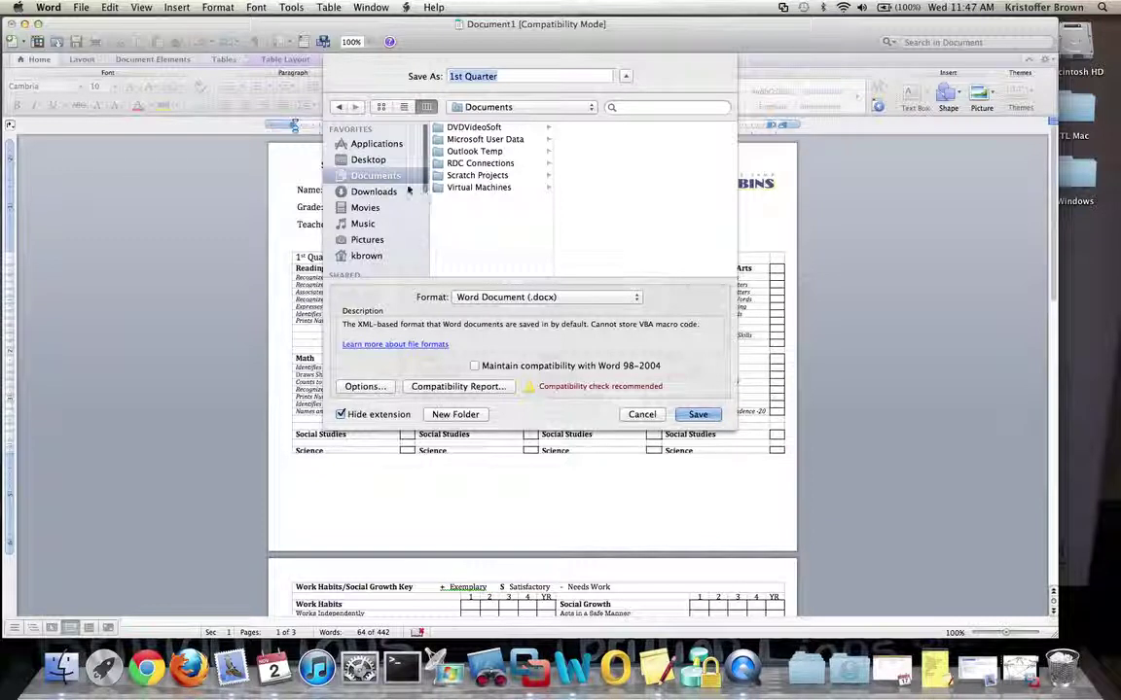
{"action": "left_click", "coordinate": [370, 162]}
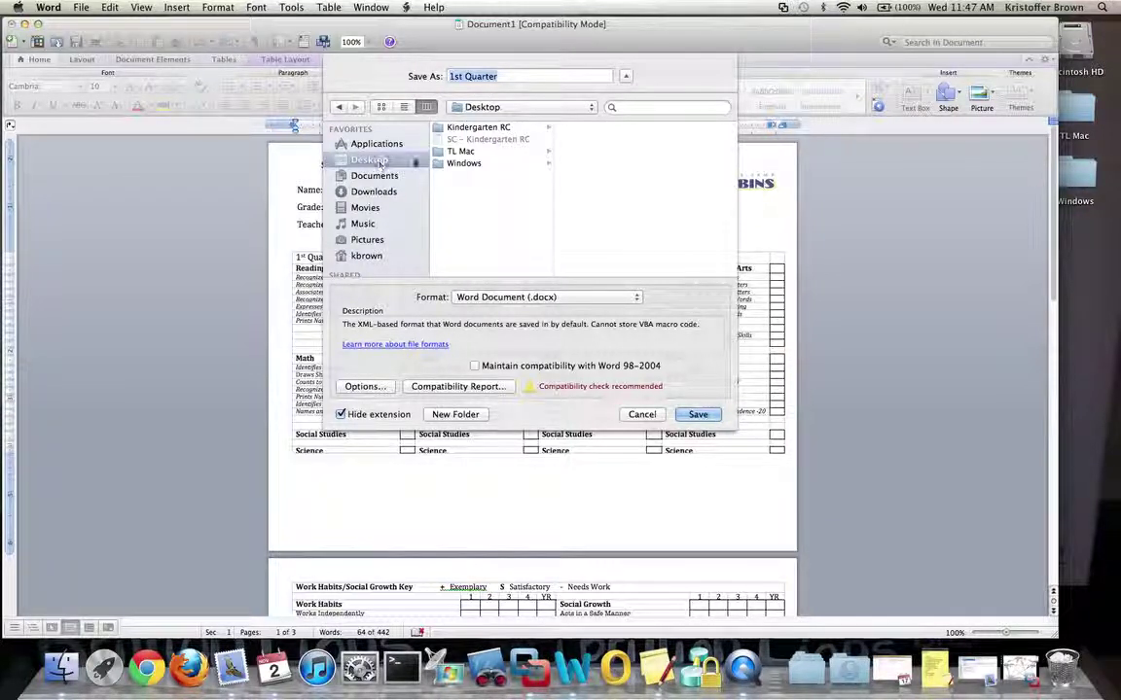
{"action": "left_click", "coordinate": [478, 129]}
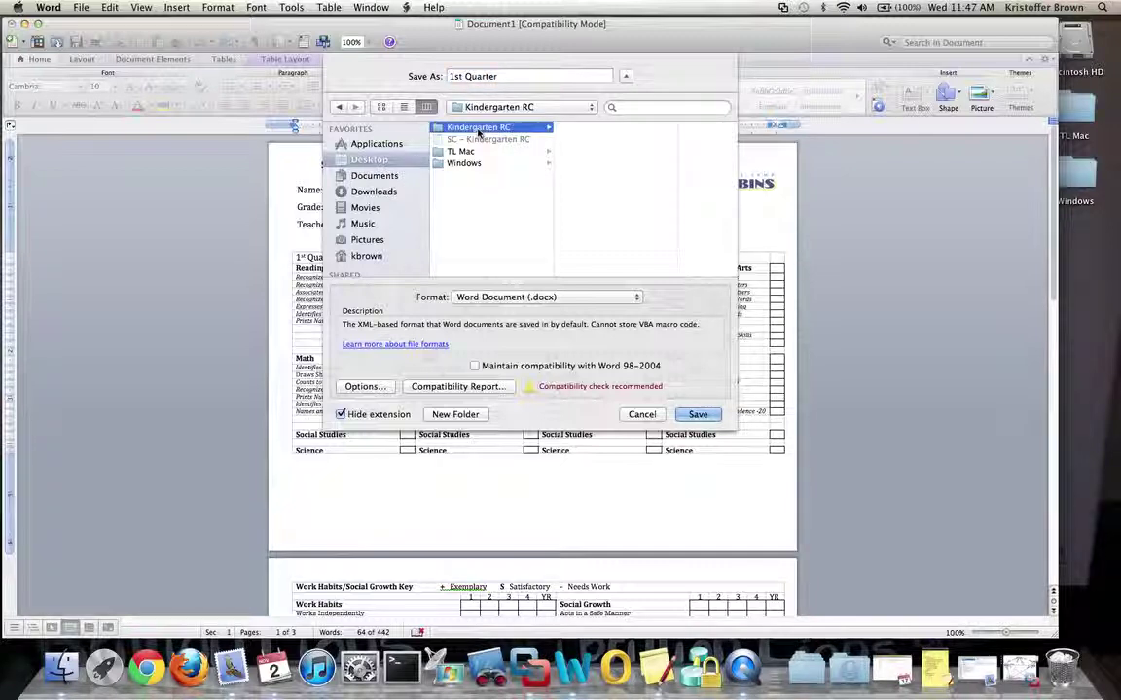
{"action": "left_click", "coordinate": [500, 298]}
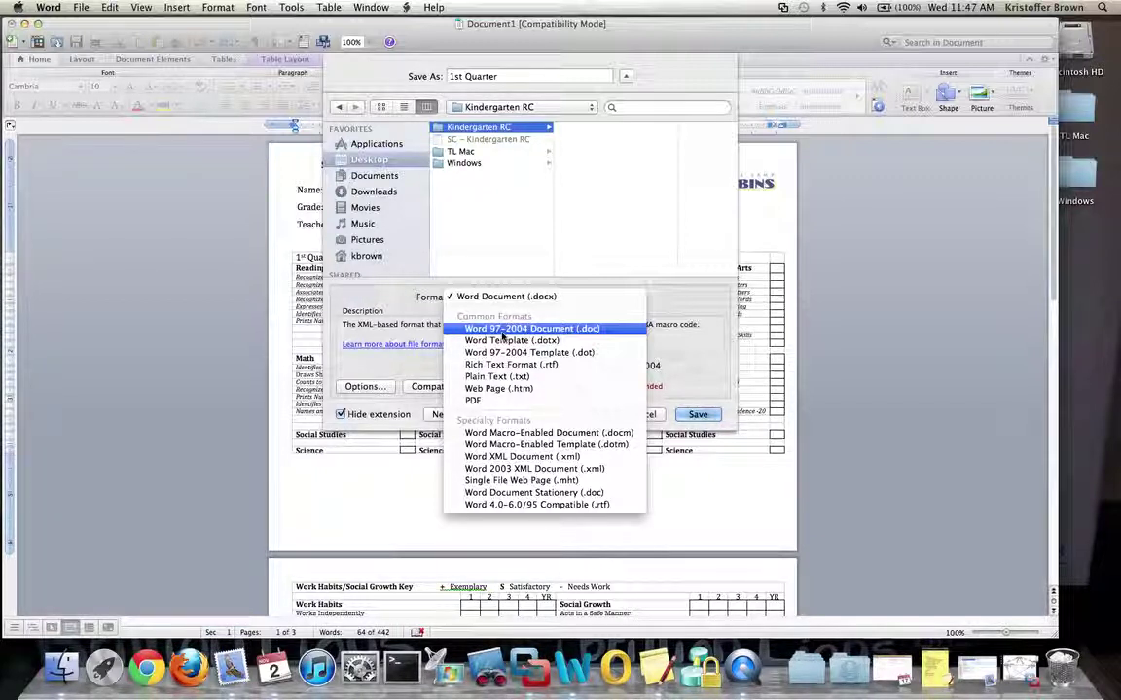
- Save as a Word 97-2004 Document (.doc) under the student's file name
{"action": "left_click", "coordinate": [502, 330]}
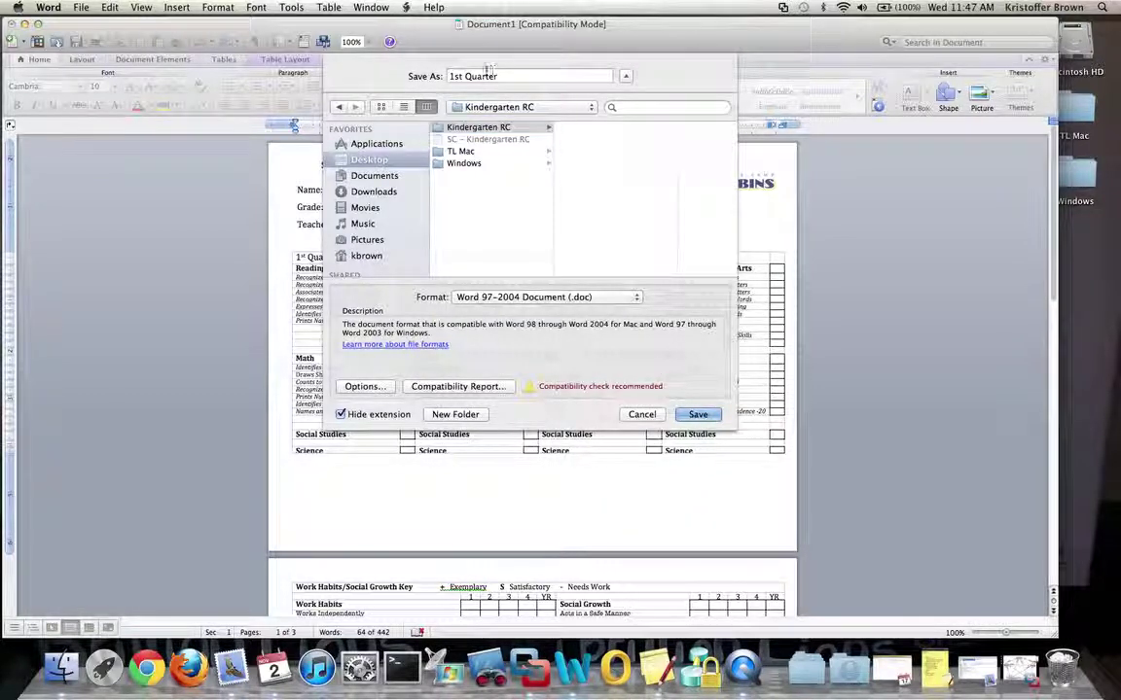
{"action": "left_click_drag", "start_coordinate": [486, 69], "coordinate": [428, 70]}
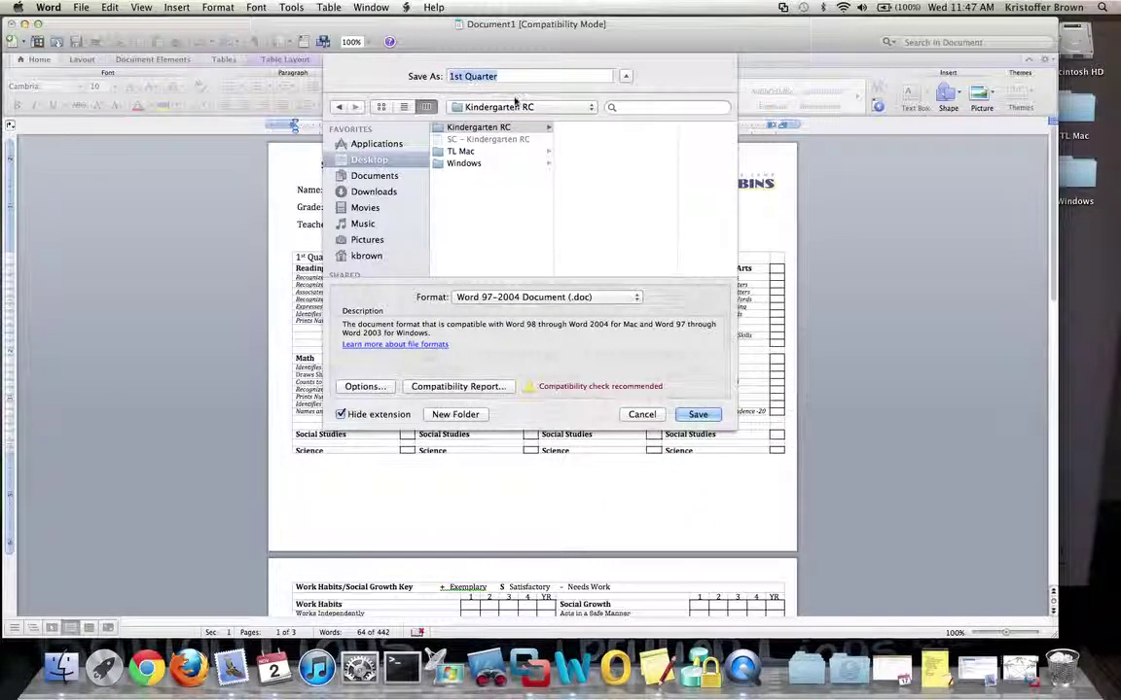
{"action": "type", "text": "2nd"}
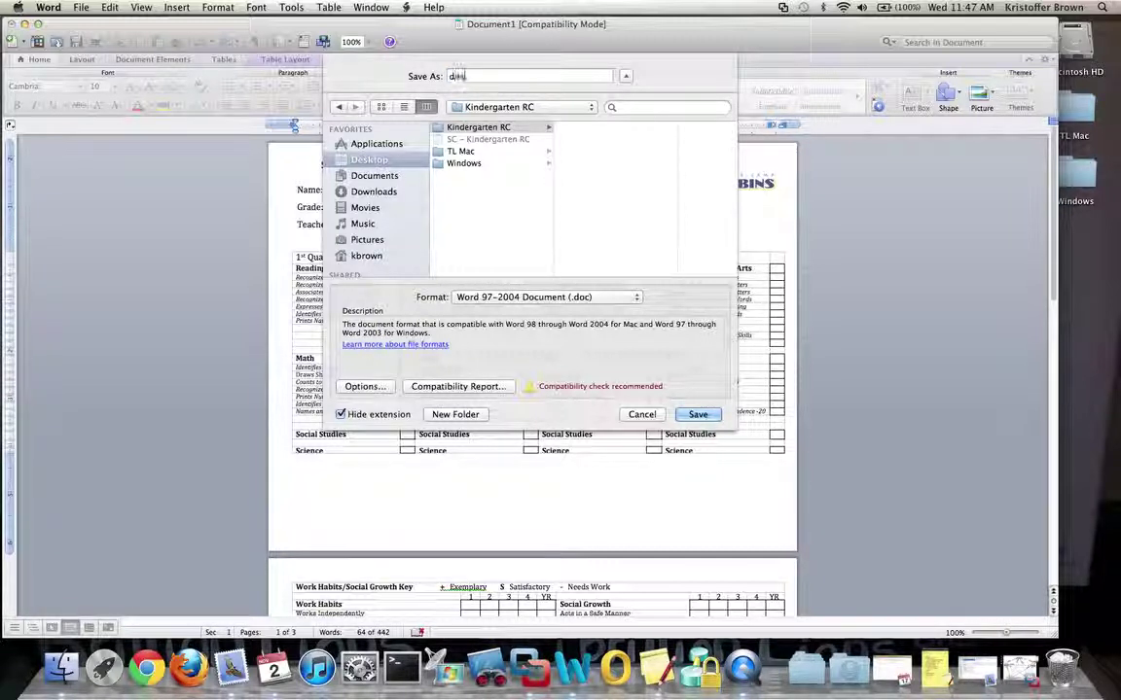
{"action": "type", "text": "_"}
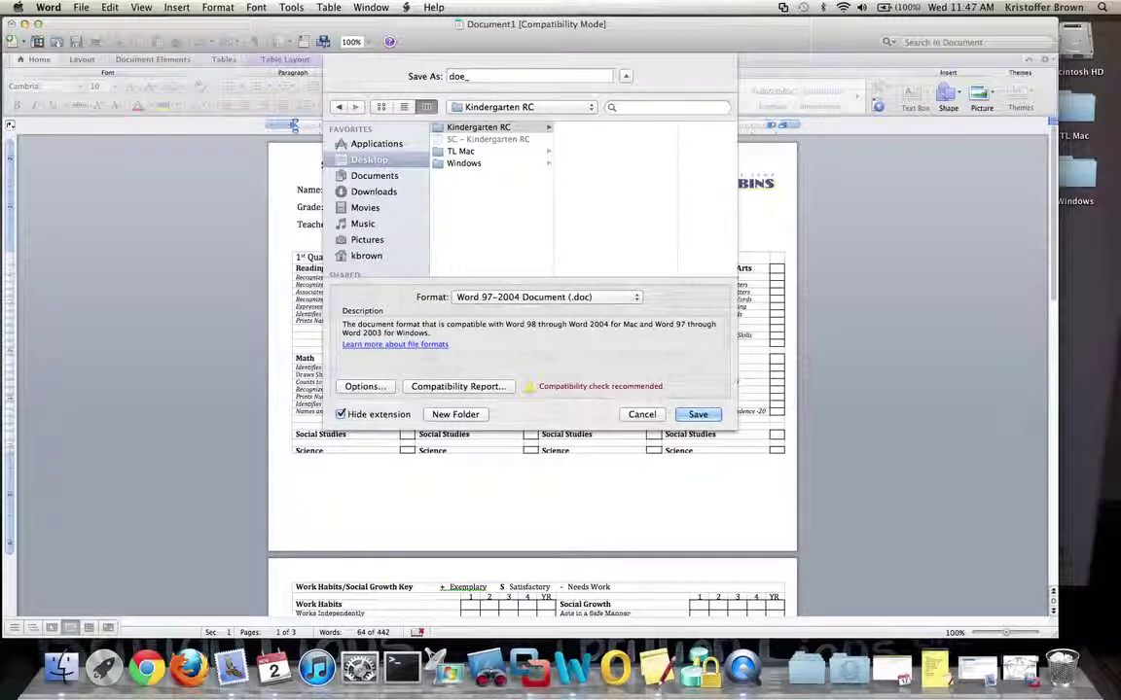
{"action": "type", "text": "jane"}
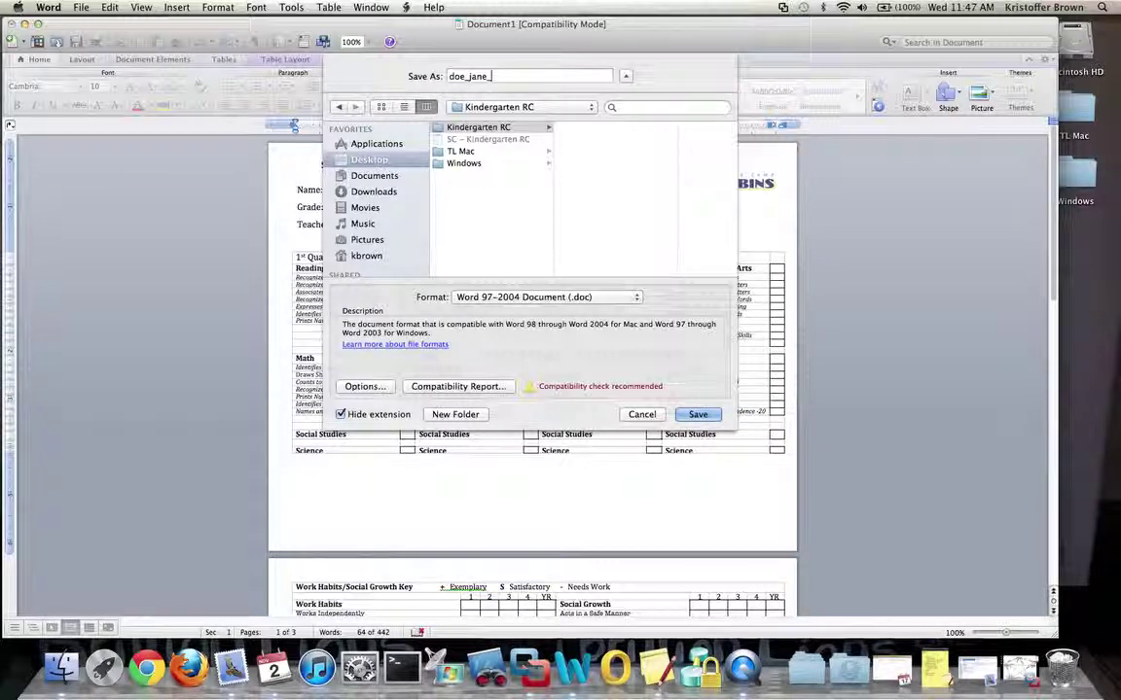
{"action": "type", "text": "_k"}
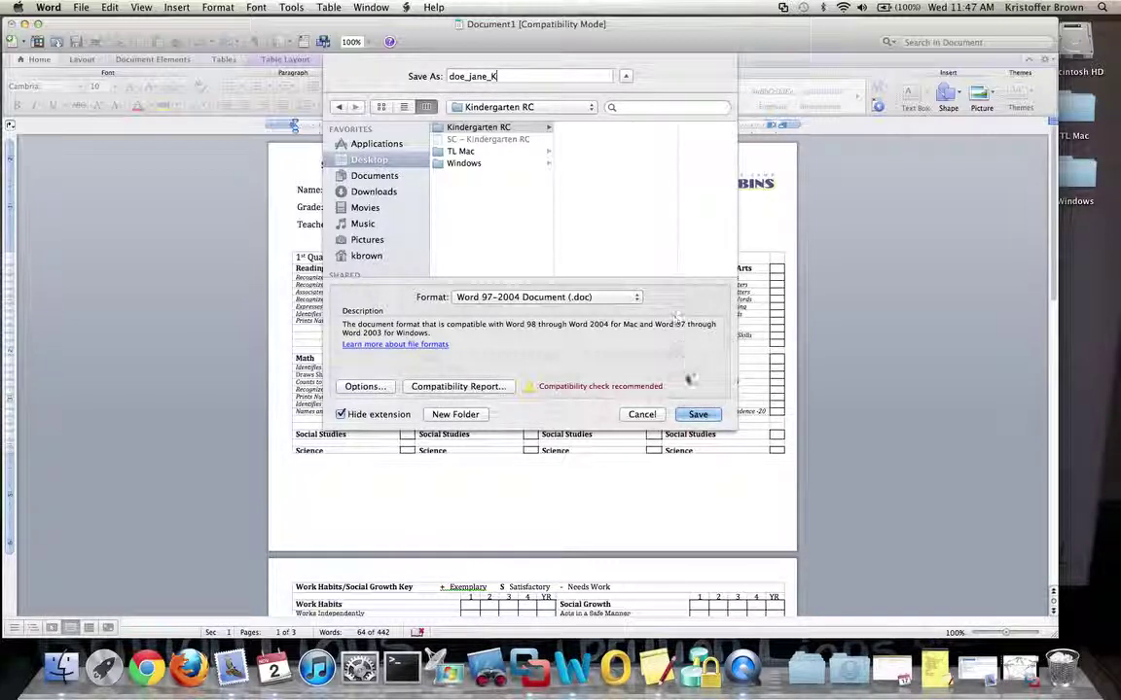
{"action": "left_click", "coordinate": [696, 414]}
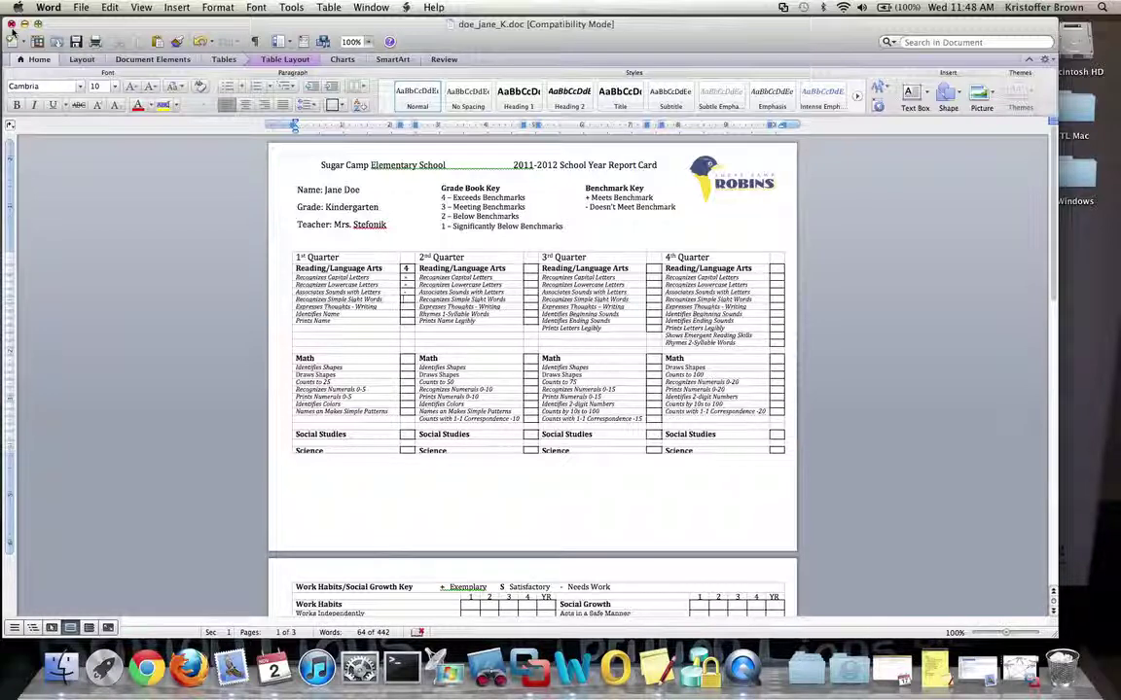
- Close the saved card, check the Kindergarten RC folder, and open the SC - Kindergarten RC template in Word
{"action": "left_click", "coordinate": [11, 24]}
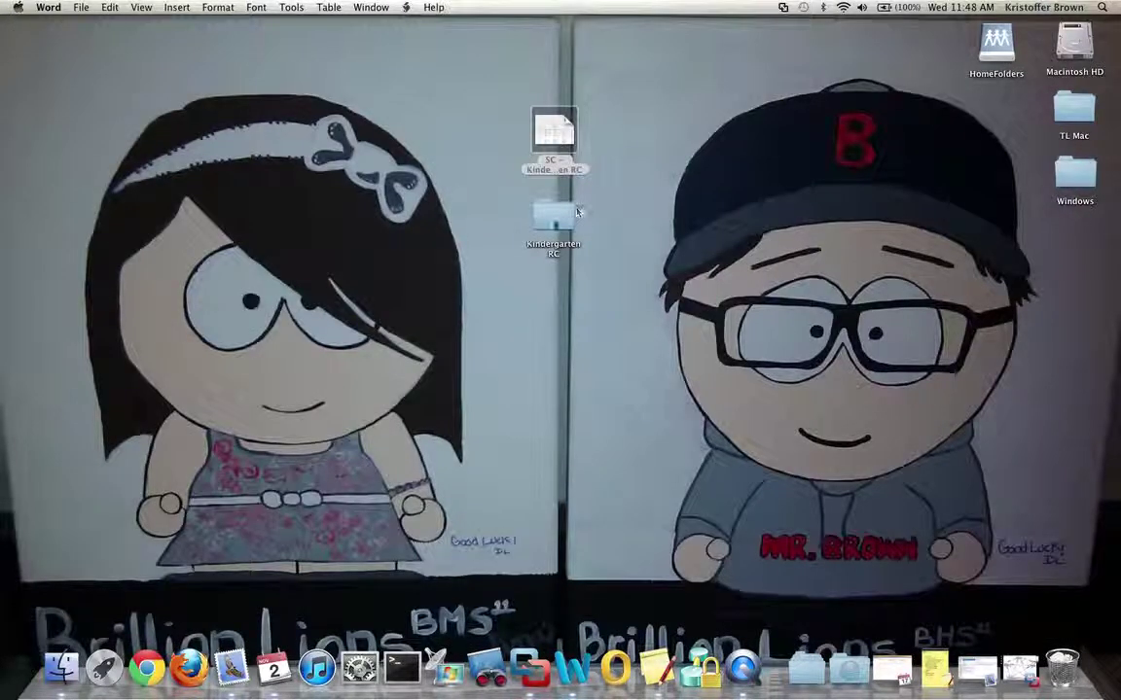
{"action": "double_click", "coordinate": [552, 216]}
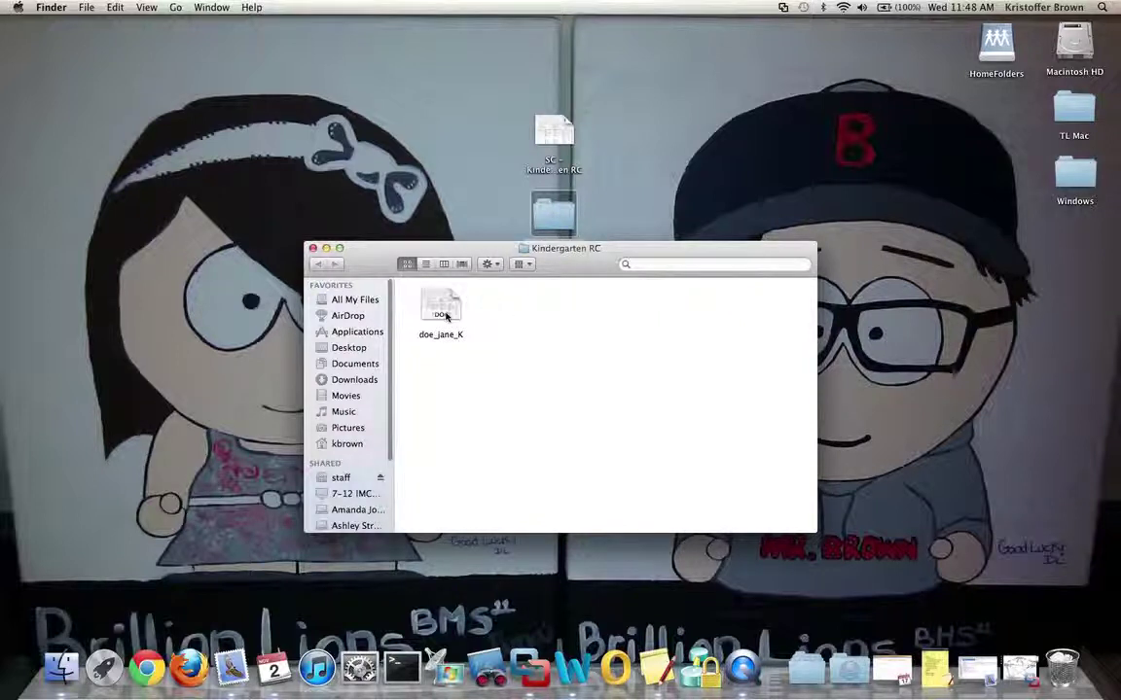
{"action": "mouse_move", "coordinate": [449, 315]}
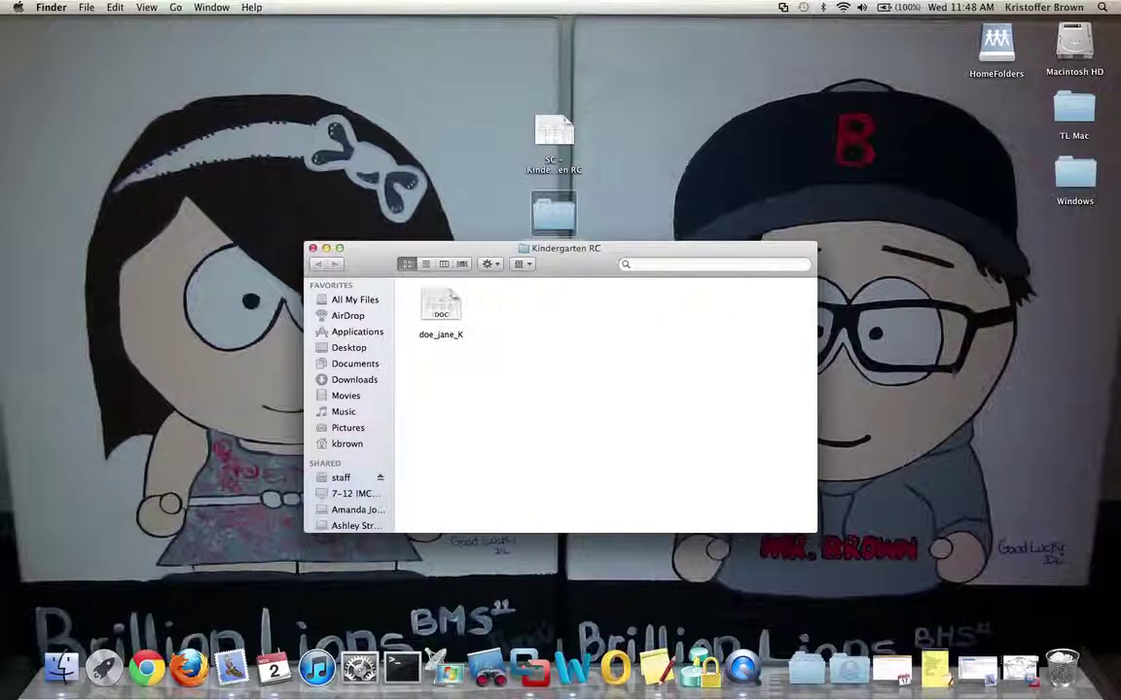
{"action": "left_click", "coordinate": [556, 137]}
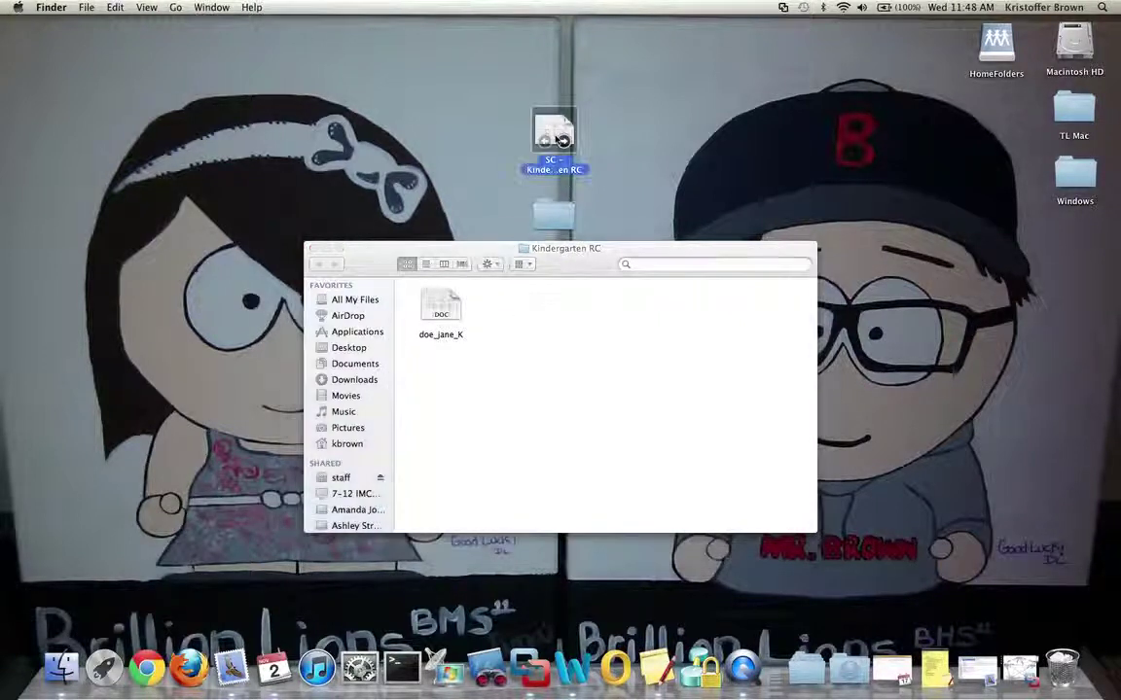
{"action": "double_click", "coordinate": [557, 136]}
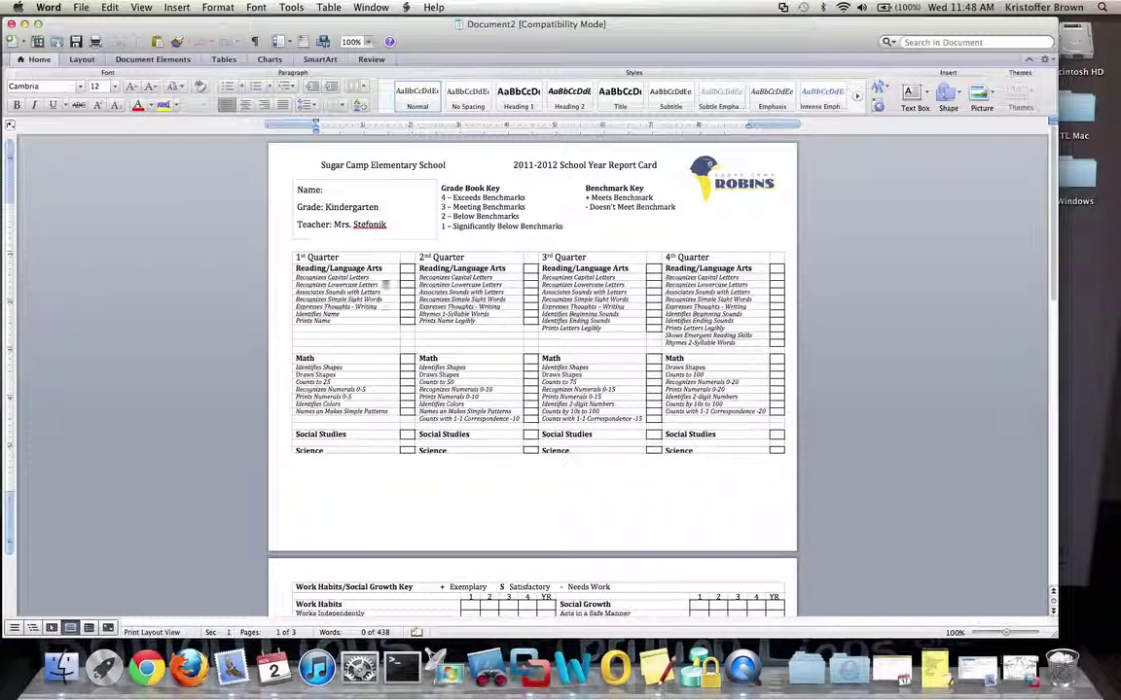
- Type the next student's name after Name: in the new report card's header box
{"action": "left_click", "coordinate": [347, 189]}
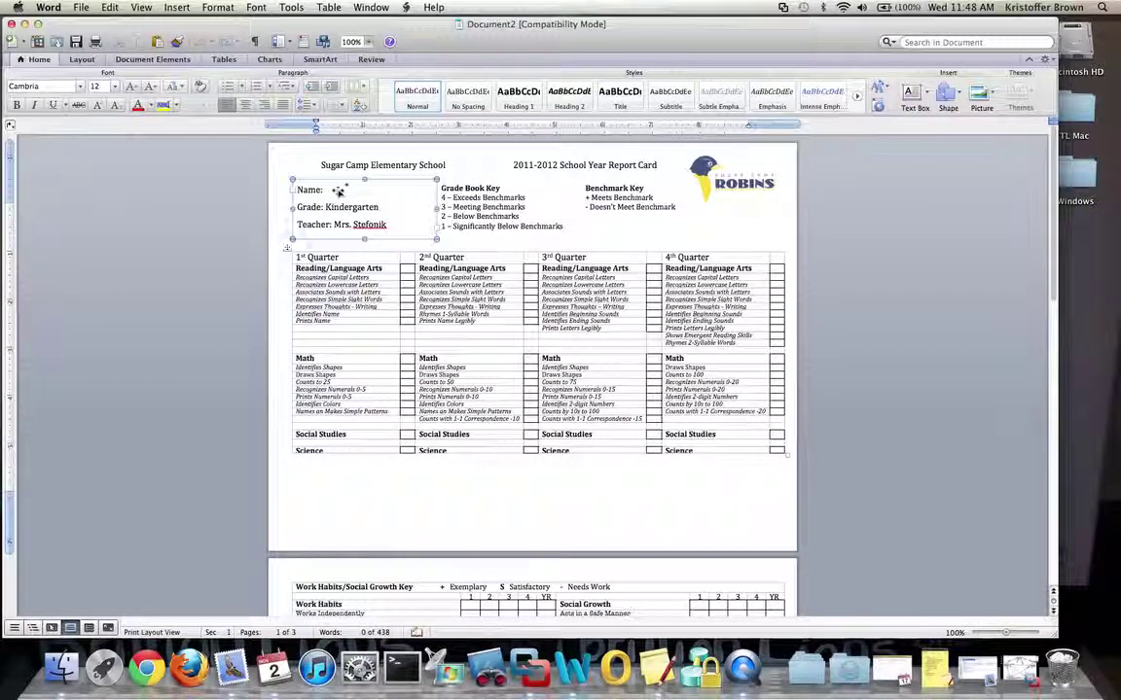
{"action": "left_click", "coordinate": [337, 190]}
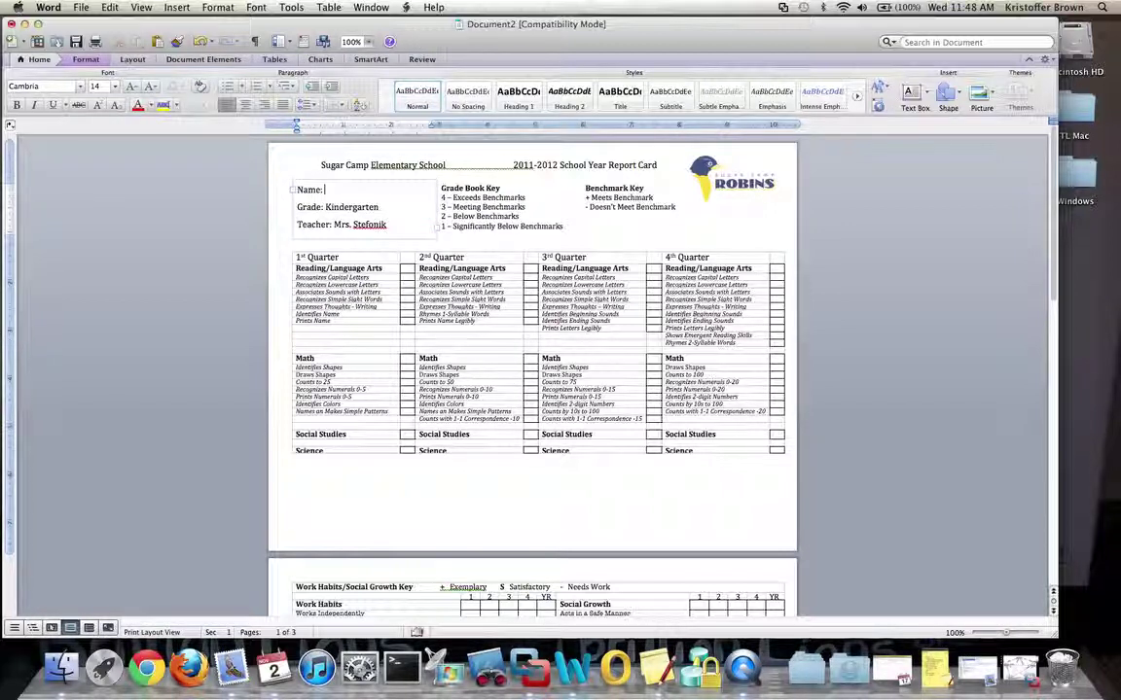
{"action": "type", "text": "Jerry"}
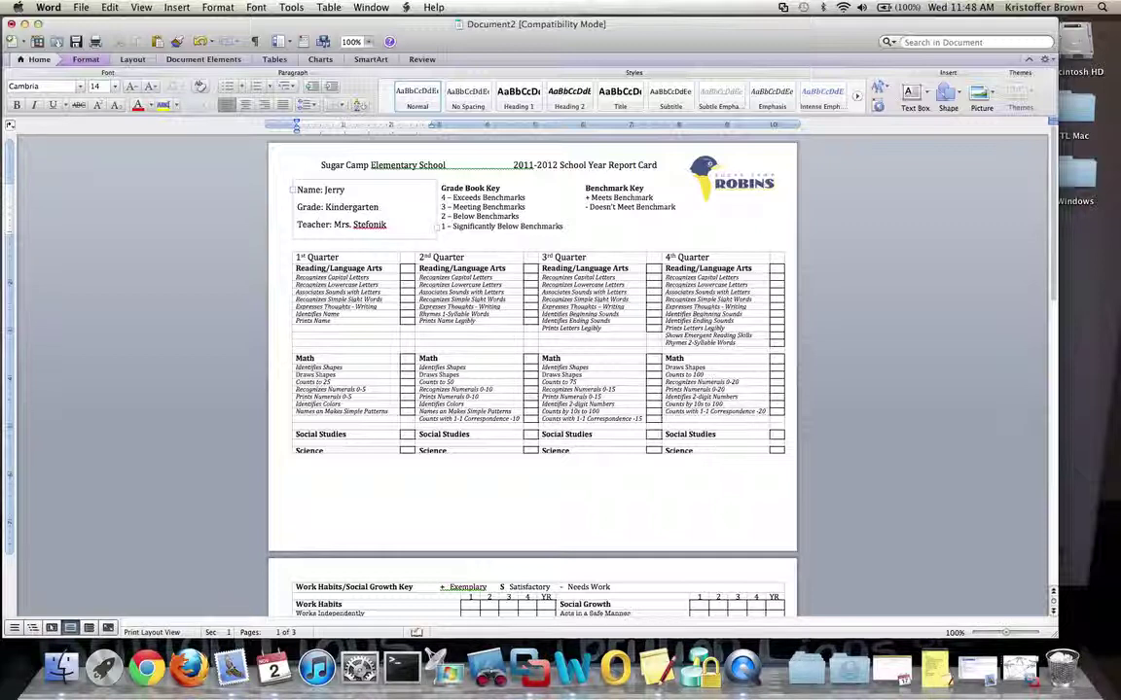
{"action": "type", "text": " Doe"}
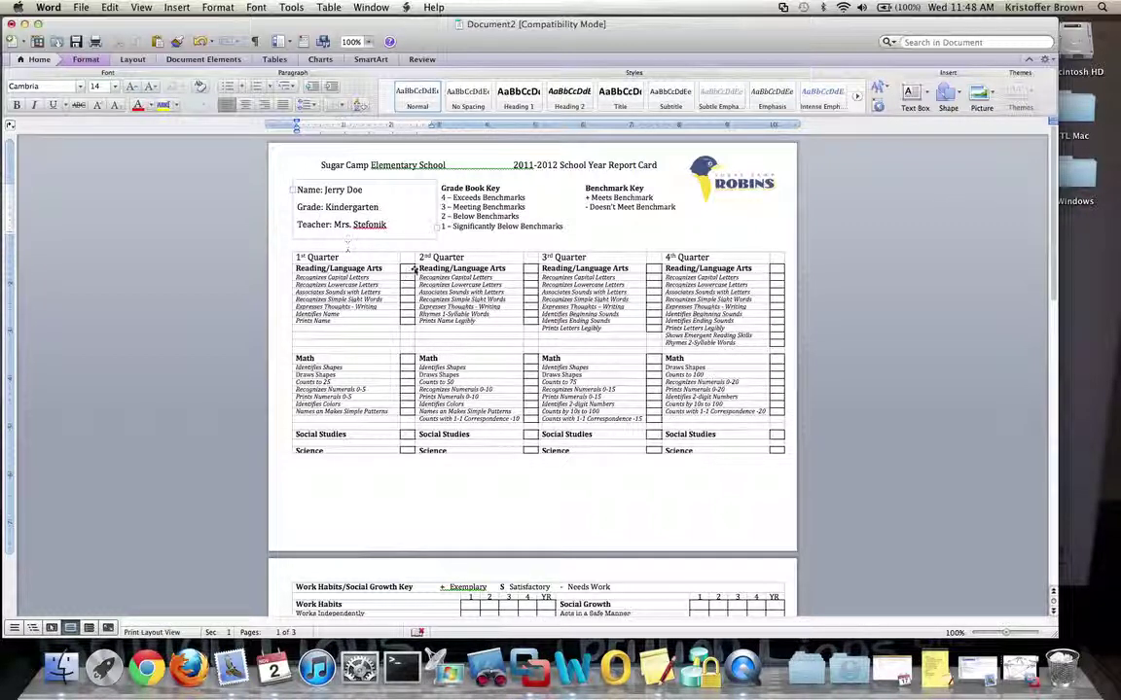
- Save the report card as doe_jerry_k in Word 97-2004 Document (.doc) format
{"action": "left_click", "coordinate": [81, 8]}
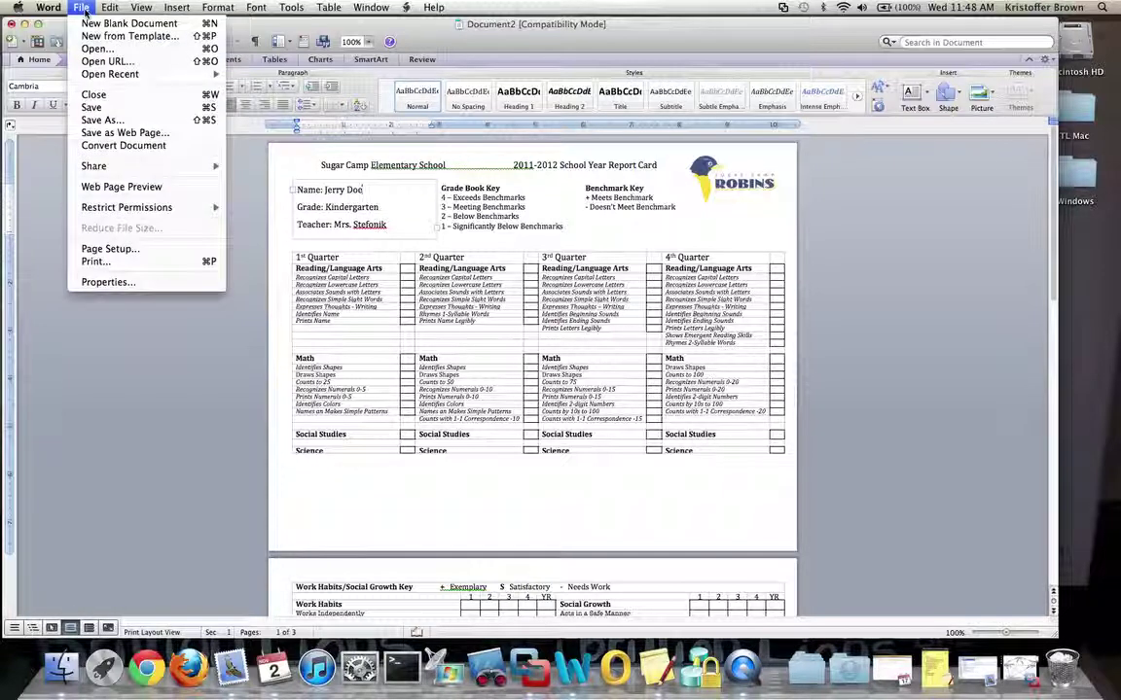
{"action": "left_click", "coordinate": [101, 121]}
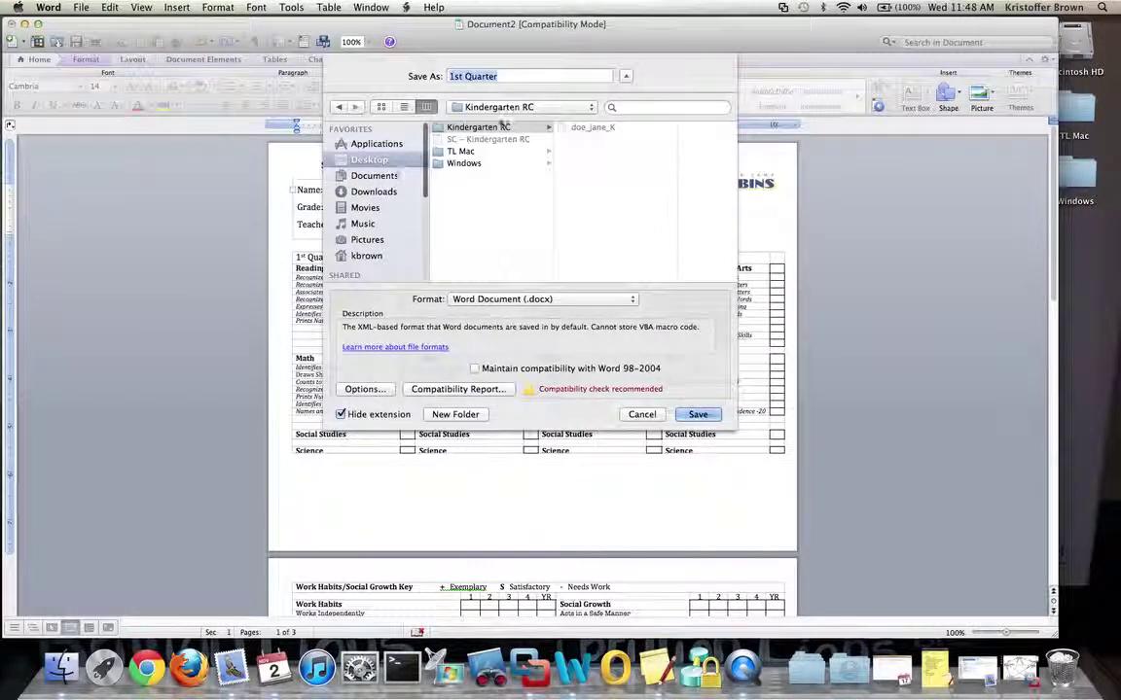
{"action": "left_click", "coordinate": [551, 300]}
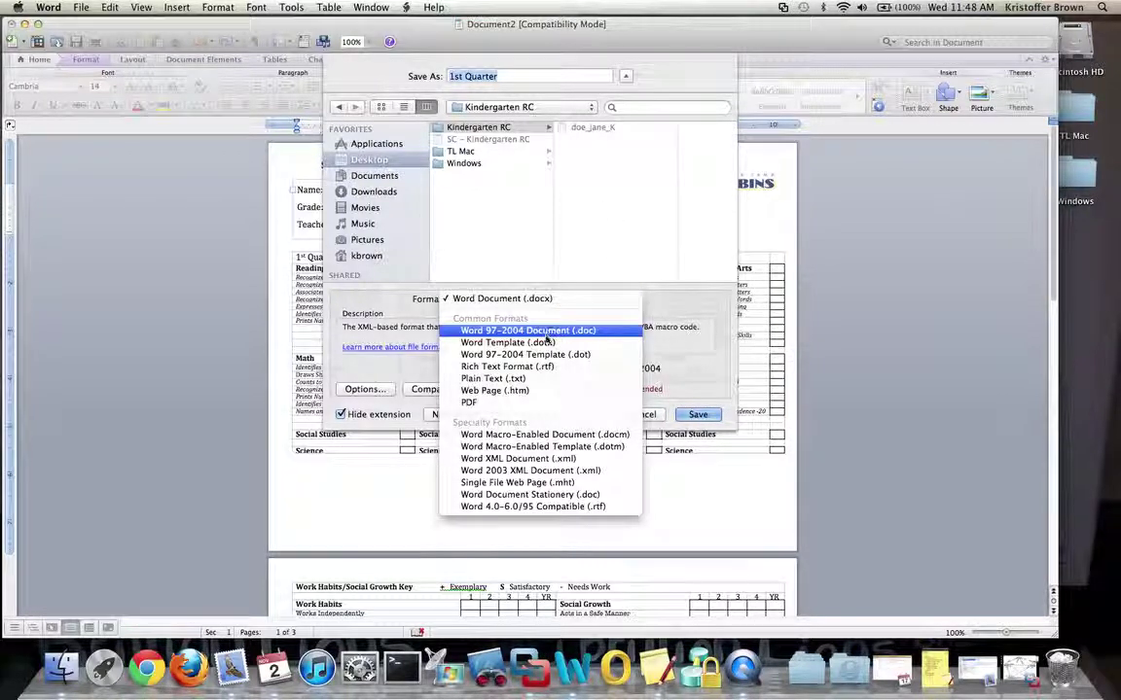
{"action": "left_click", "coordinate": [549, 332]}
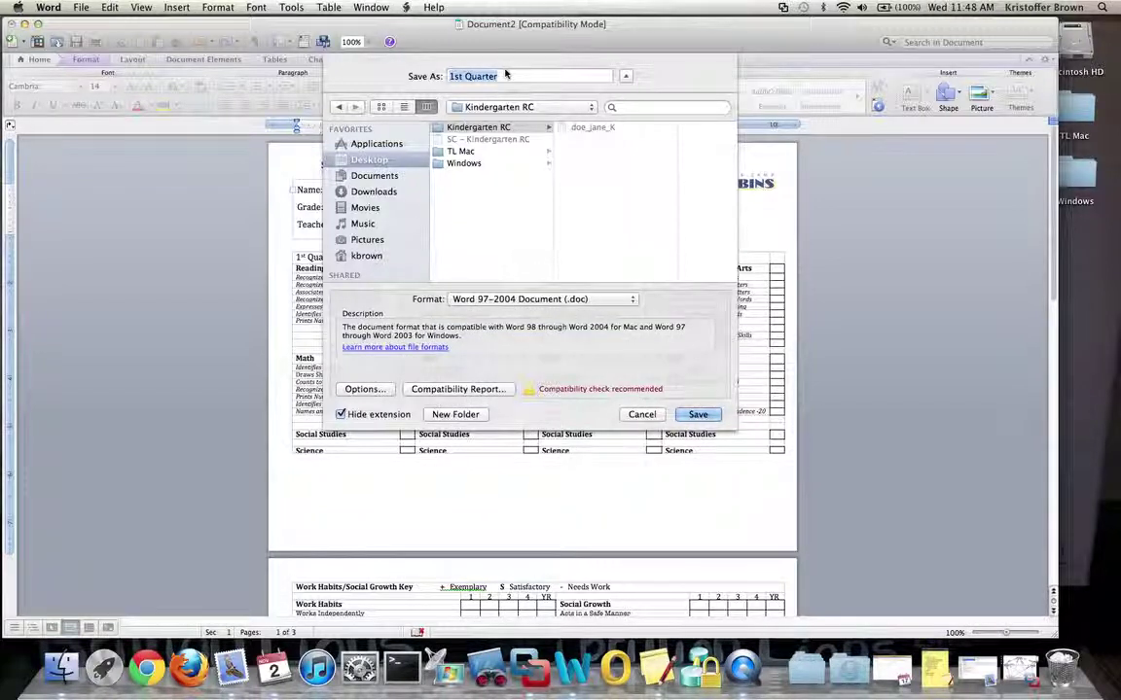
{"action": "type", "text": "doe_j"}
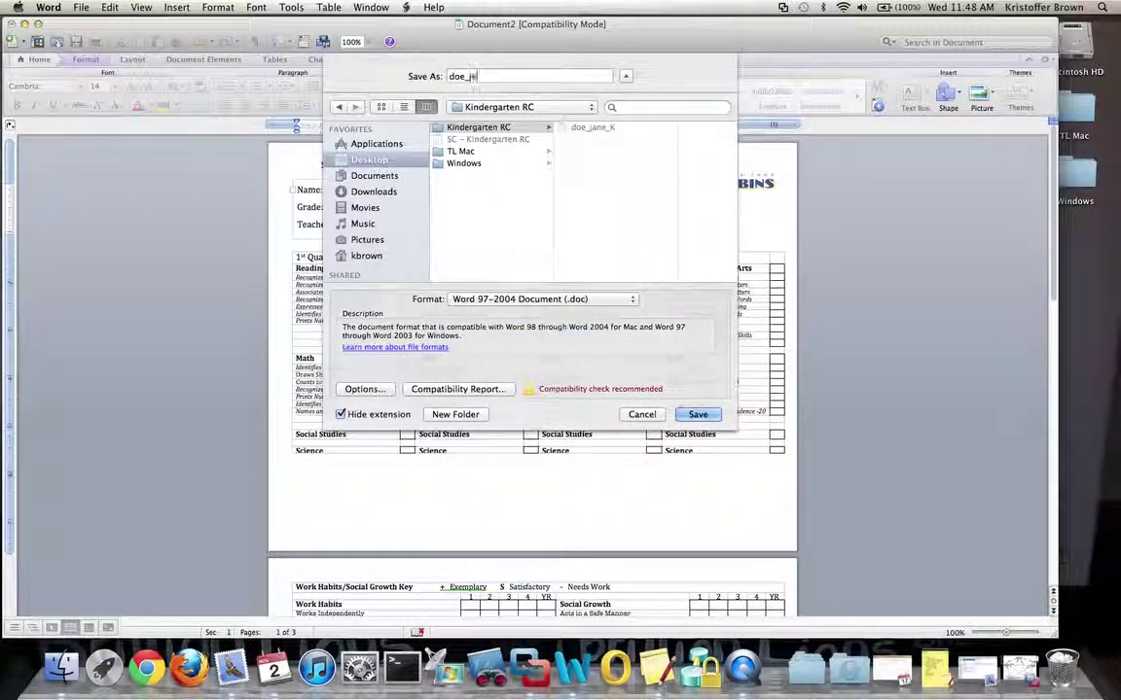
{"action": "type", "text": "erry_k"}
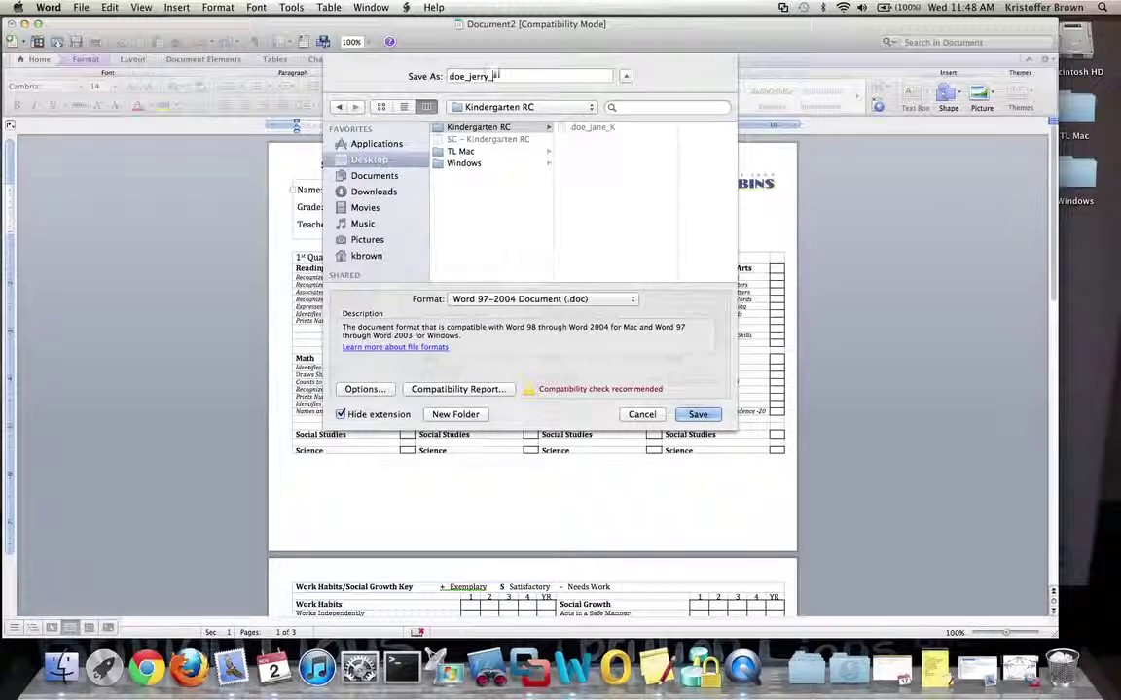
{"action": "left_click", "coordinate": [700, 416]}
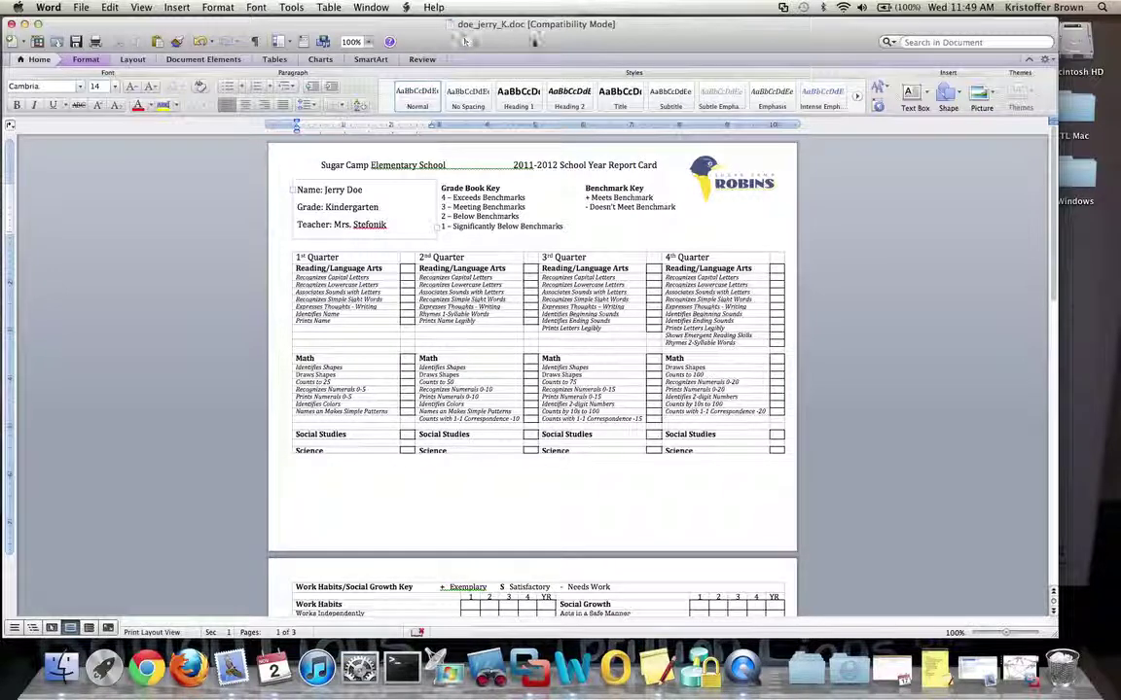
- Close the saved doe_jerry_K document and bring up the Kindergarten RC Finder window
{"action": "left_click", "coordinate": [10, 24]}
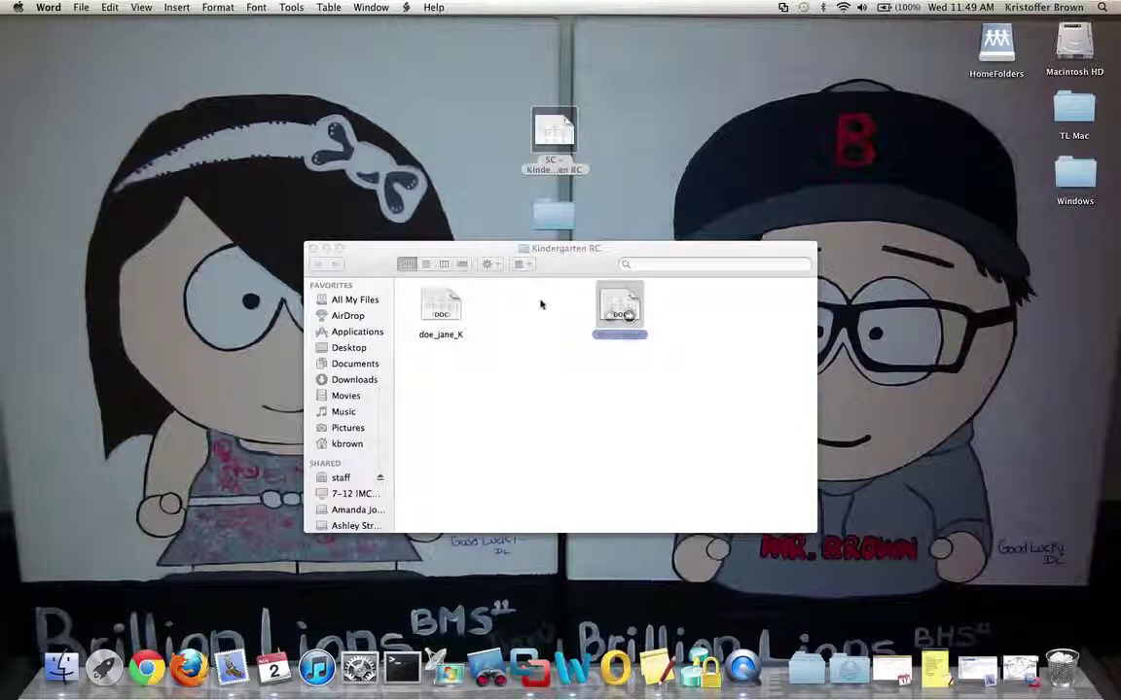
{"action": "left_click", "coordinate": [521, 355]}
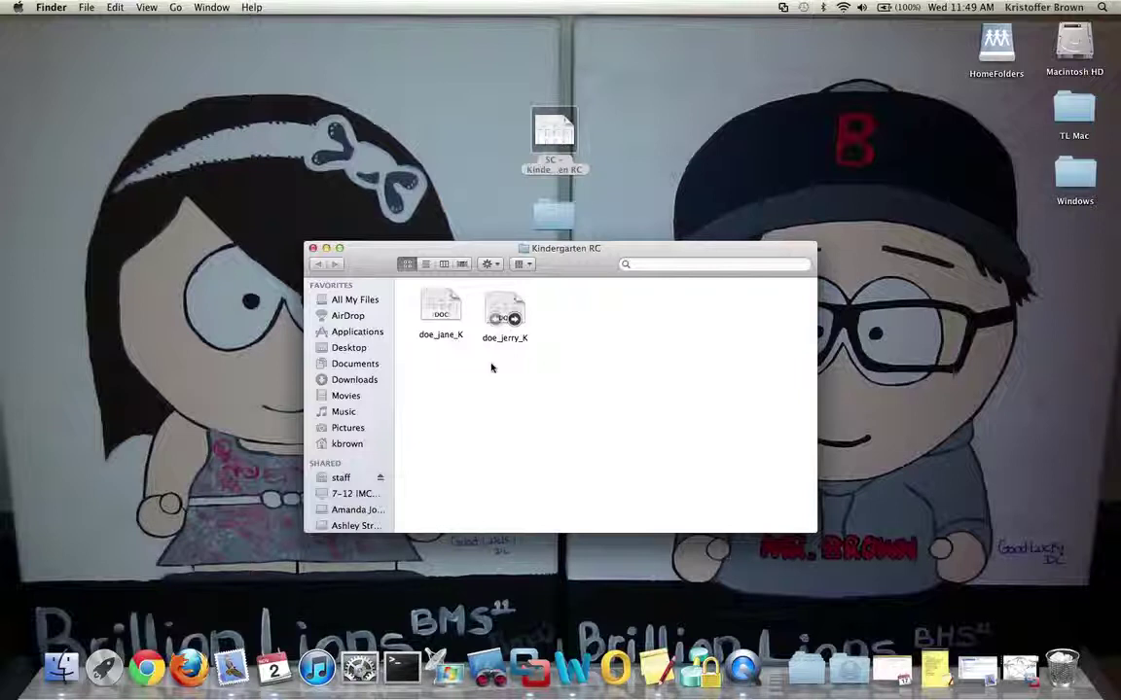
- Reopen doe_jane_K and enter the marks -, +, 4 in the first-quarter Reading/Language Arts boxes
{"action": "double_click", "coordinate": [435, 304]}
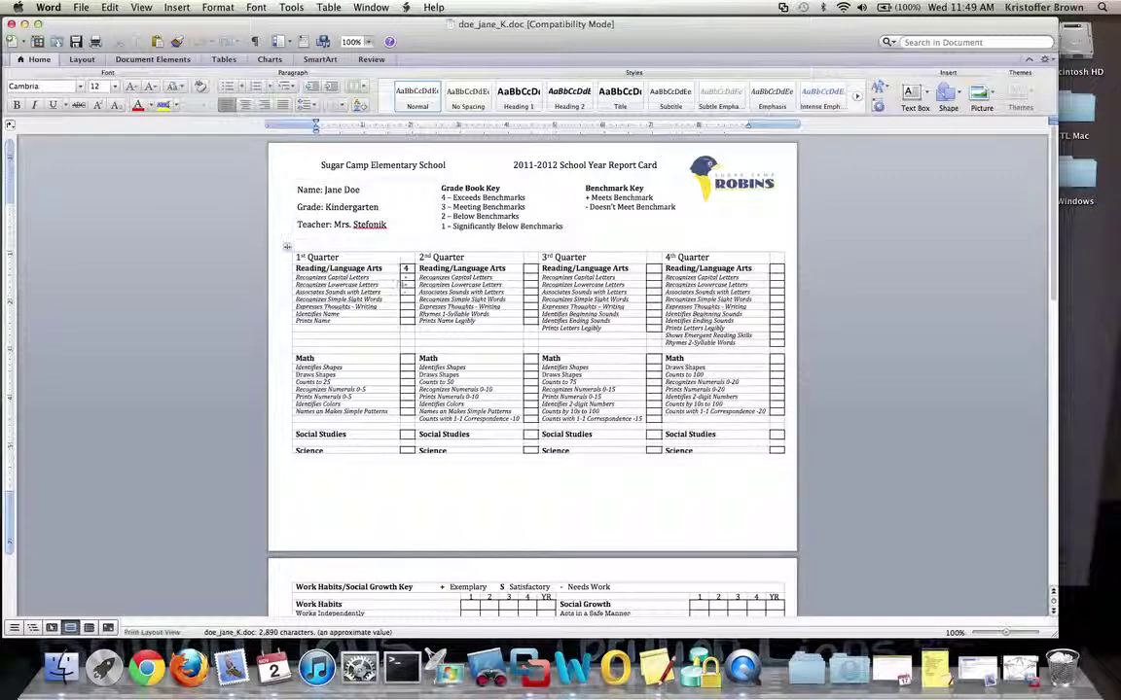
{"action": "left_click", "coordinate": [408, 307]}
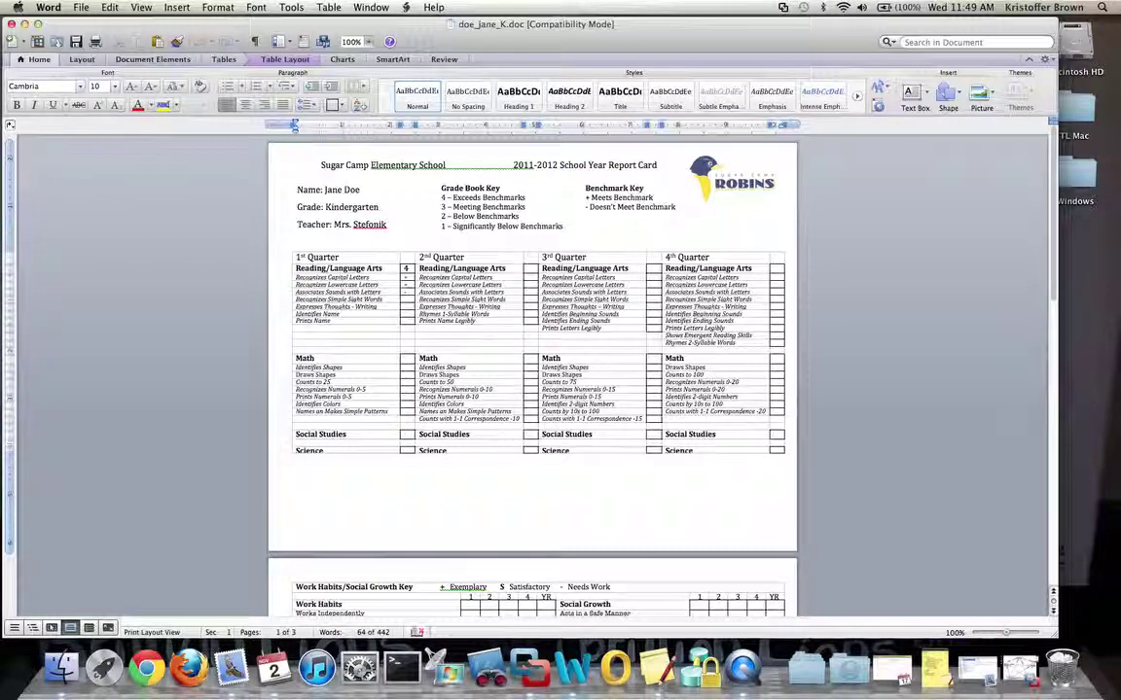
{"action": "type", "text": "- "}
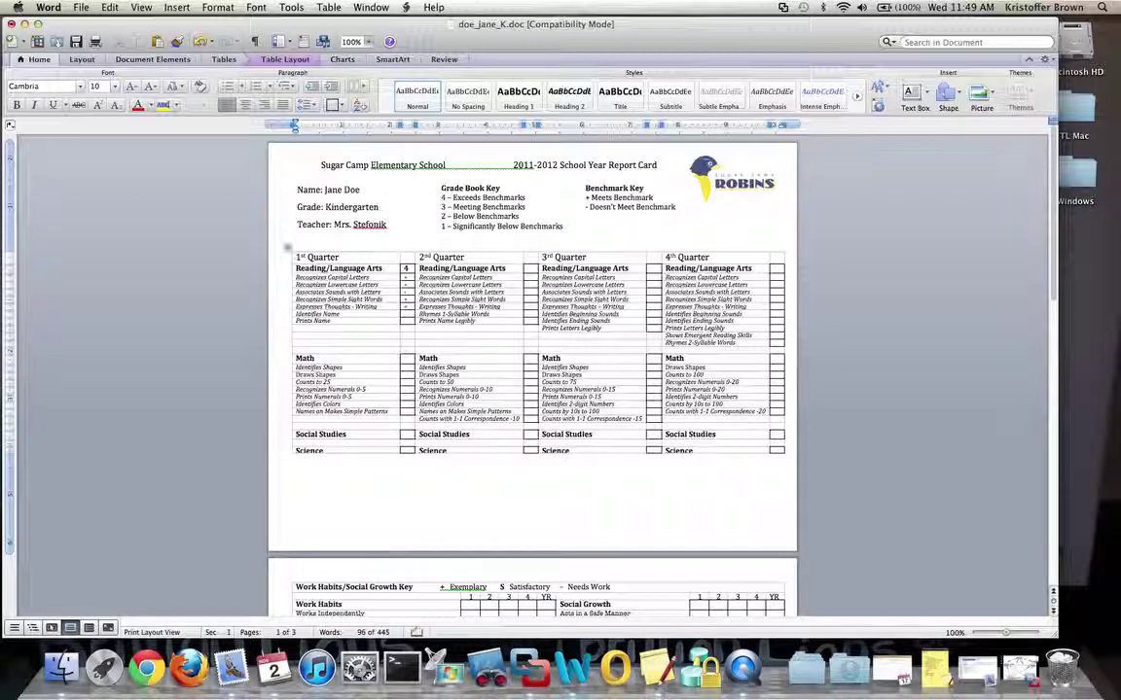
{"action": "type", "text": "+ "}
{"action": "type", "text": "4"}
- Save doe_jane_K with its new first-quarter reading marks
{"action": "left_click", "coordinate": [348, 222]}
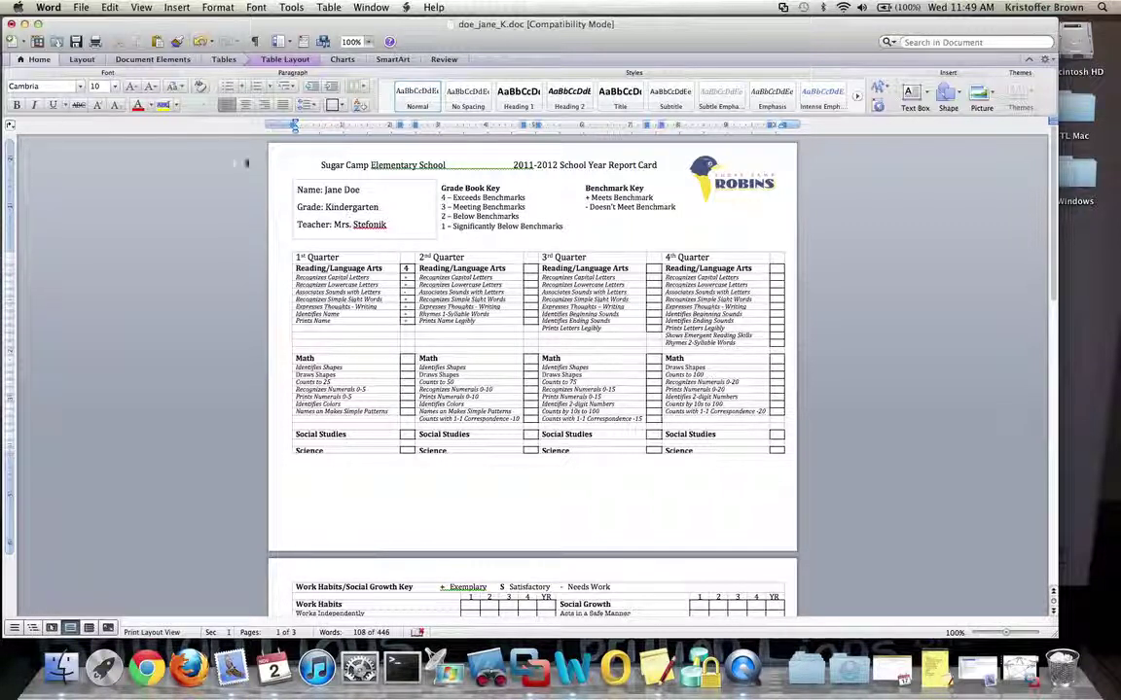
{"action": "left_click", "coordinate": [81, 8]}
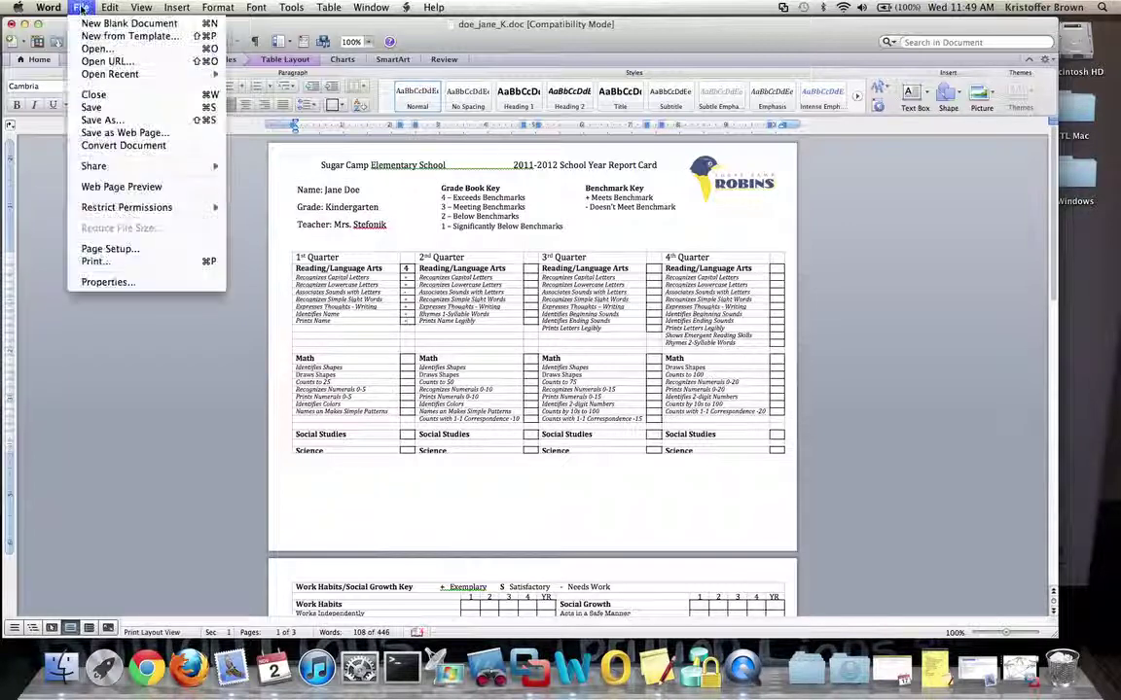
{"action": "left_click", "coordinate": [109, 109]}
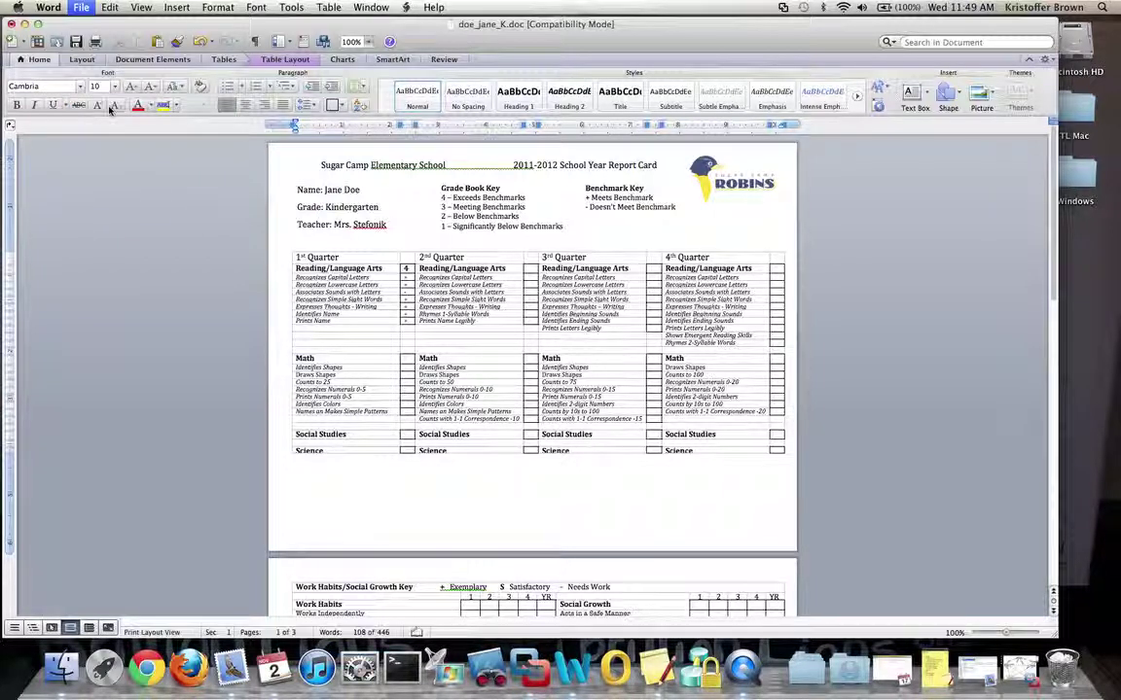
- Close doe_jane_K, reopen it to verify the saved marks, then close it again
{"action": "left_click", "coordinate": [12, 24]}
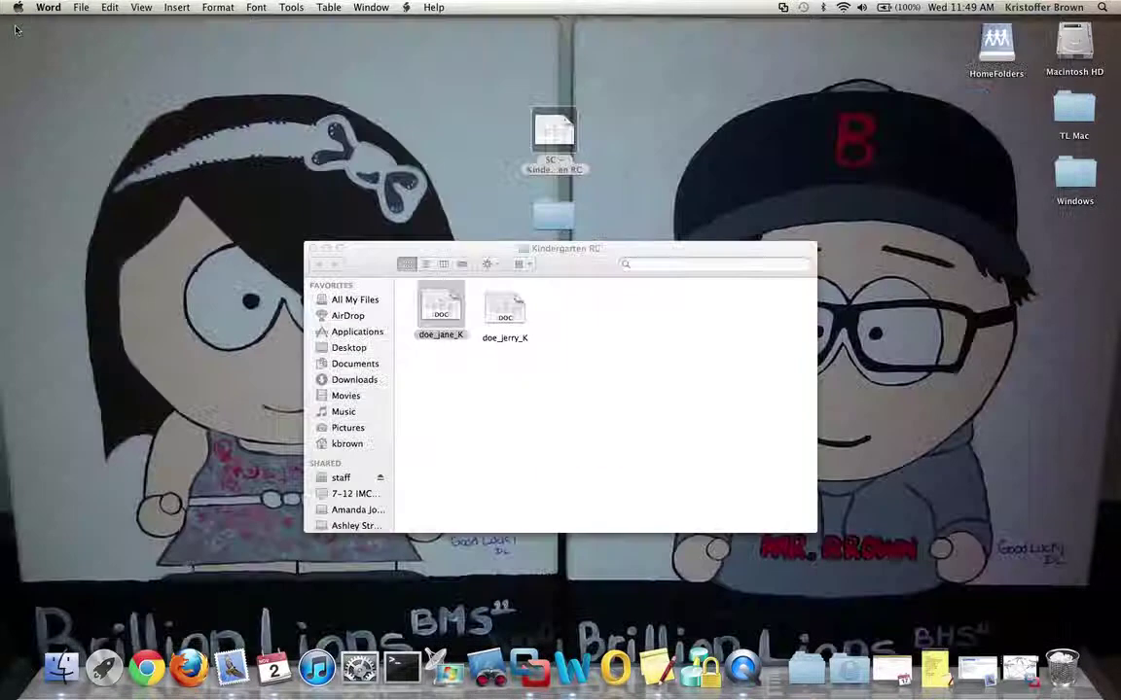
{"action": "left_click", "coordinate": [456, 340]}
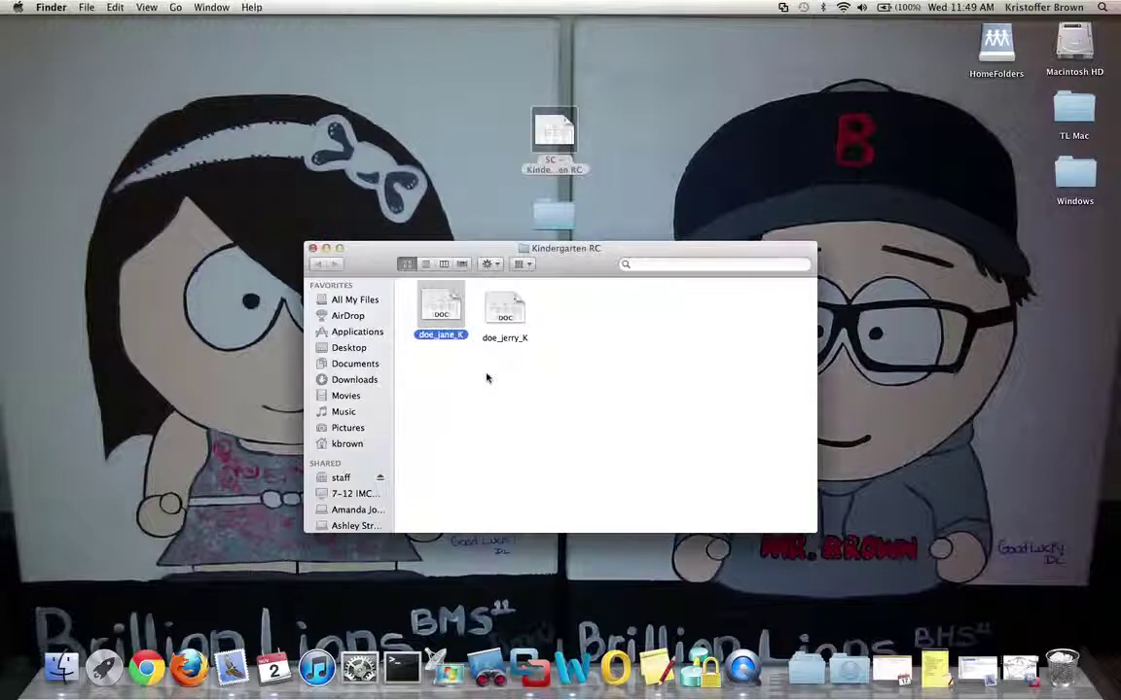
{"action": "double_click", "coordinate": [443, 312]}
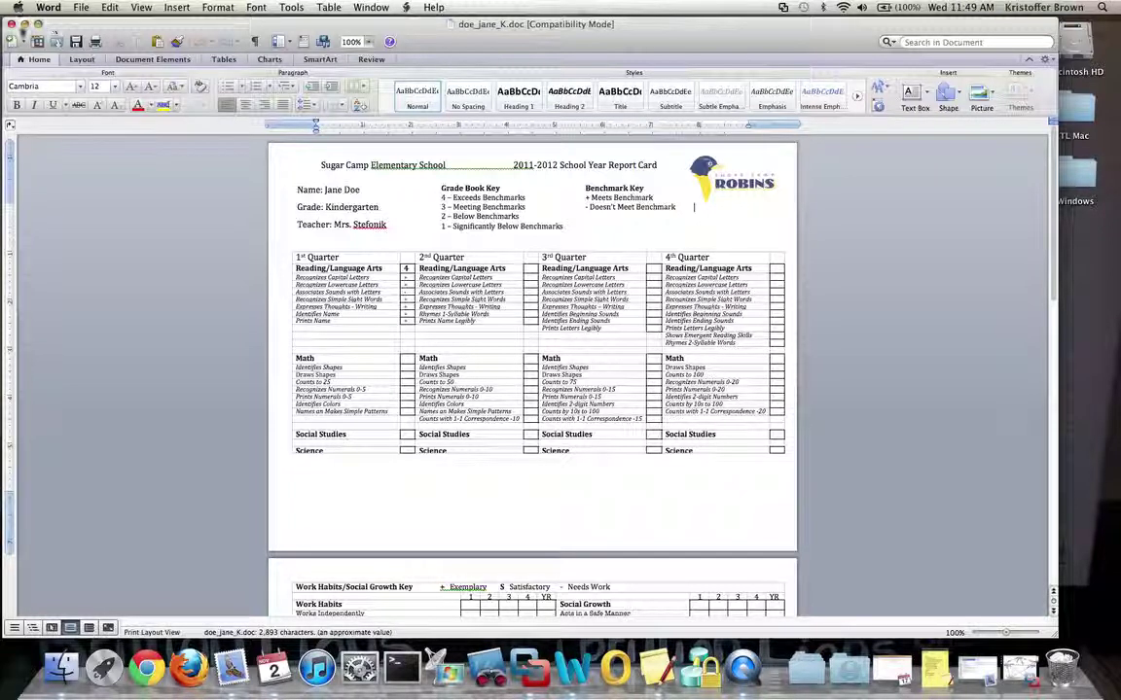
{"action": "left_click", "coordinate": [12, 24]}
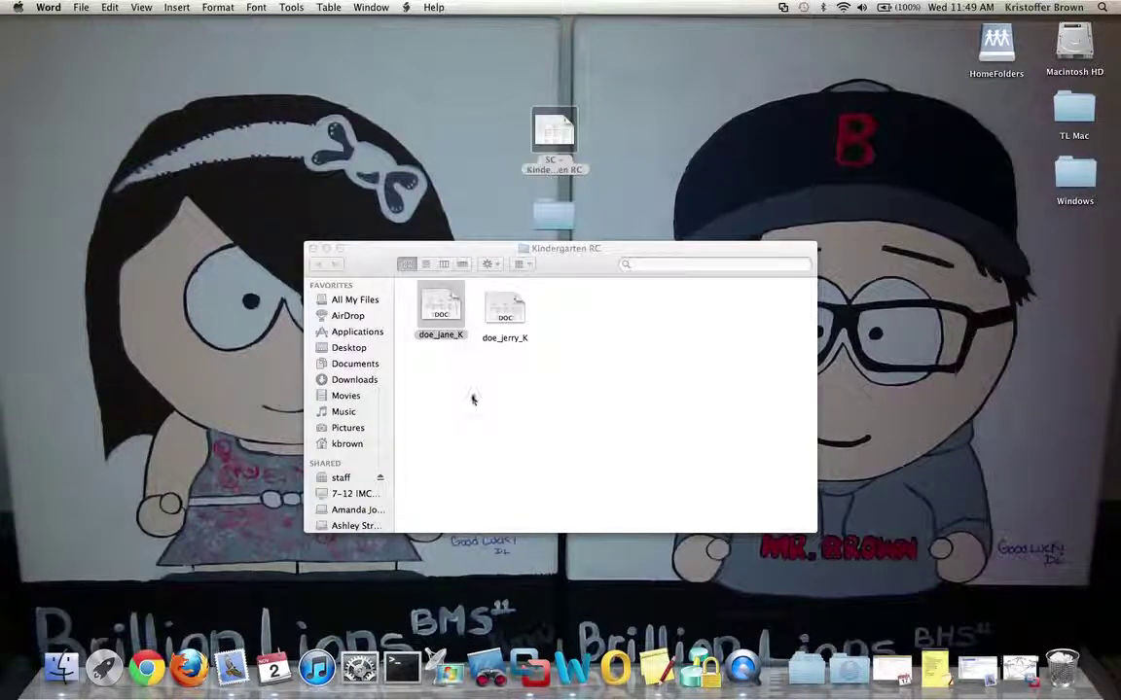
- Close the Kindergarten RC window and nudge the Kindergarten RC folder lower on the desktop
{"action": "left_click", "coordinate": [508, 313]}
{"action": "left_click_drag", "start_coordinate": [511, 313], "coordinate": [526, 313]}
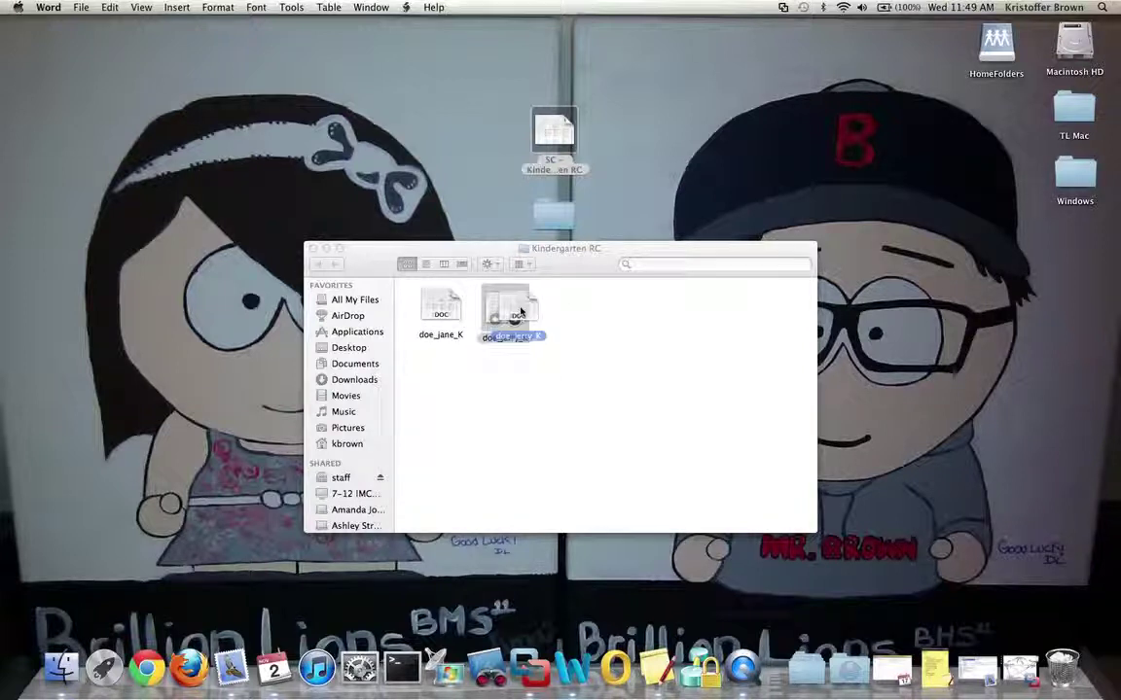
{"action": "left_click", "coordinate": [574, 333]}
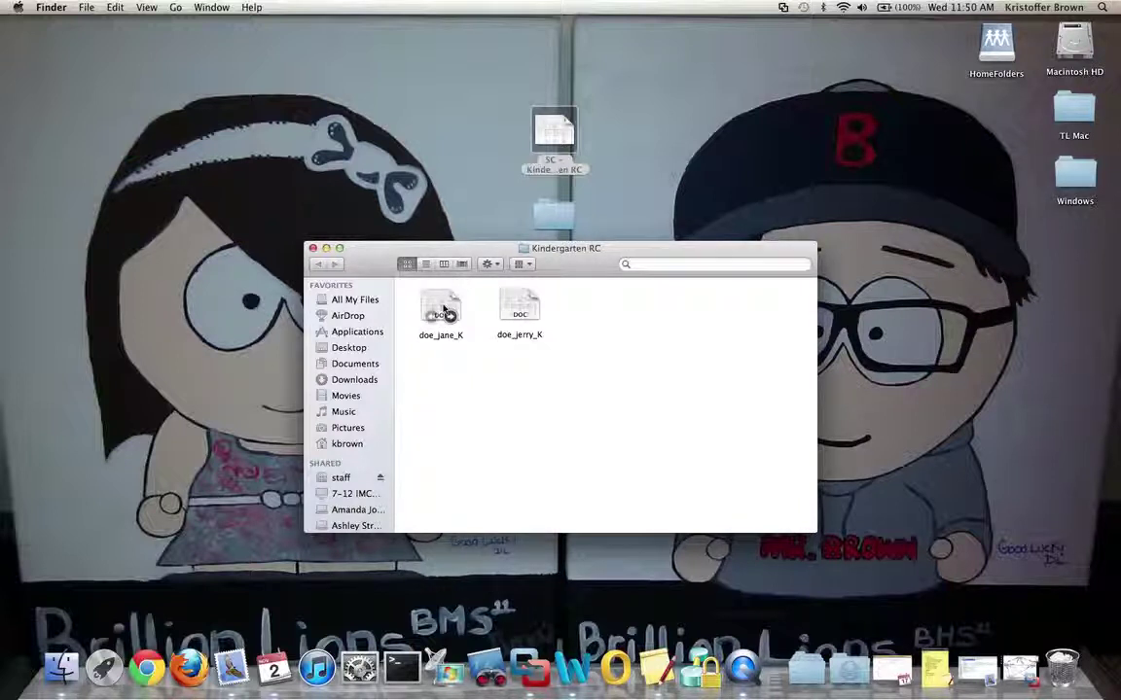
{"action": "left_click", "coordinate": [313, 249]}
{"action": "left_click", "coordinate": [554, 134]}
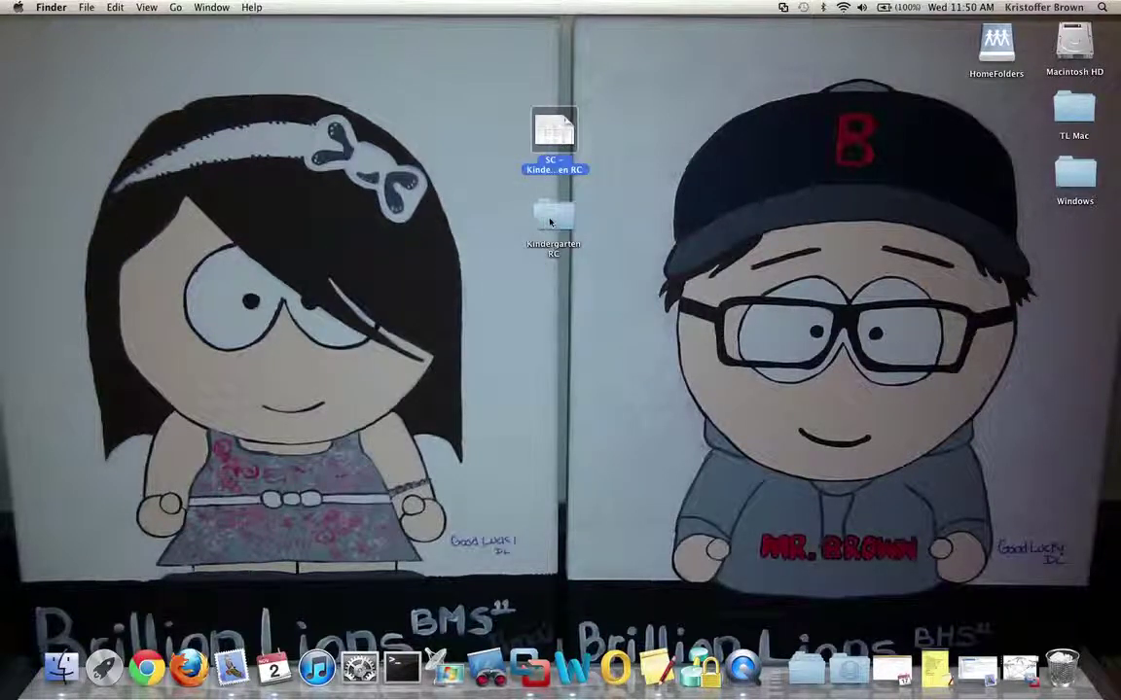
{"action": "left_click", "coordinate": [549, 221]}
{"action": "mouse_move", "coordinate": [549, 221]}
{"action": "left_mouse_down"}
{"action": "mouse_move", "coordinate": [531, 223]}
{"action": "mouse_move", "coordinate": [544, 236]}
{"action": "left_mouse_up"}
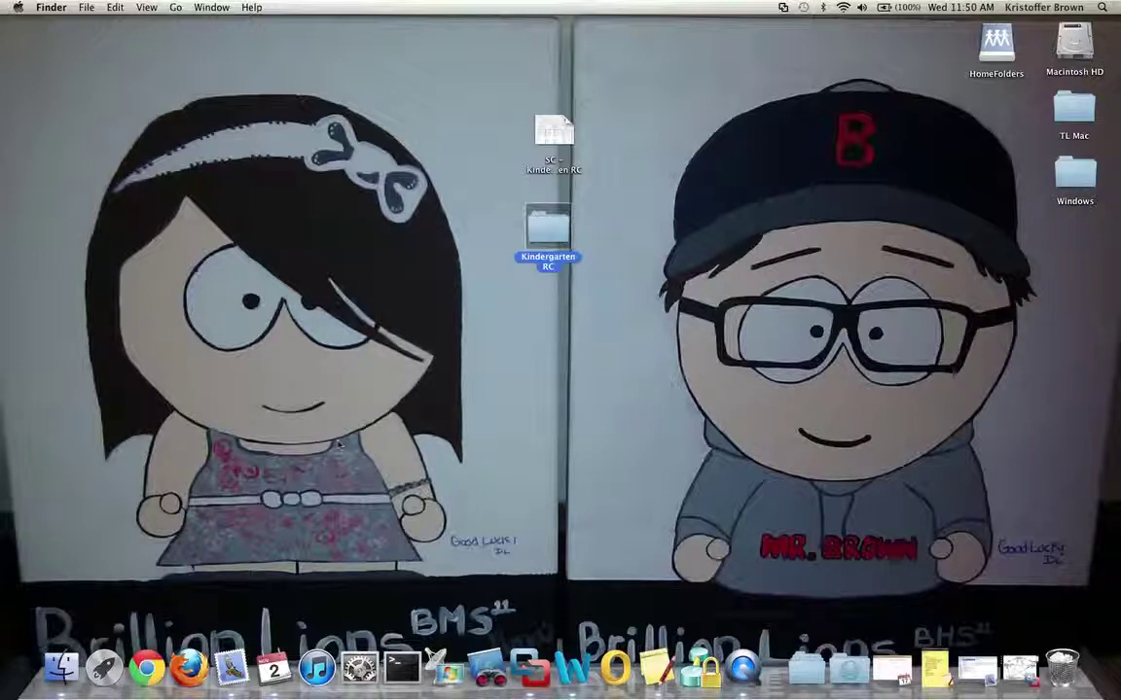
- In a new Finder window, navigate to staff > HomeFolders > scteachers > SC Report Cards
{"action": "left_click", "coordinate": [59, 669]}
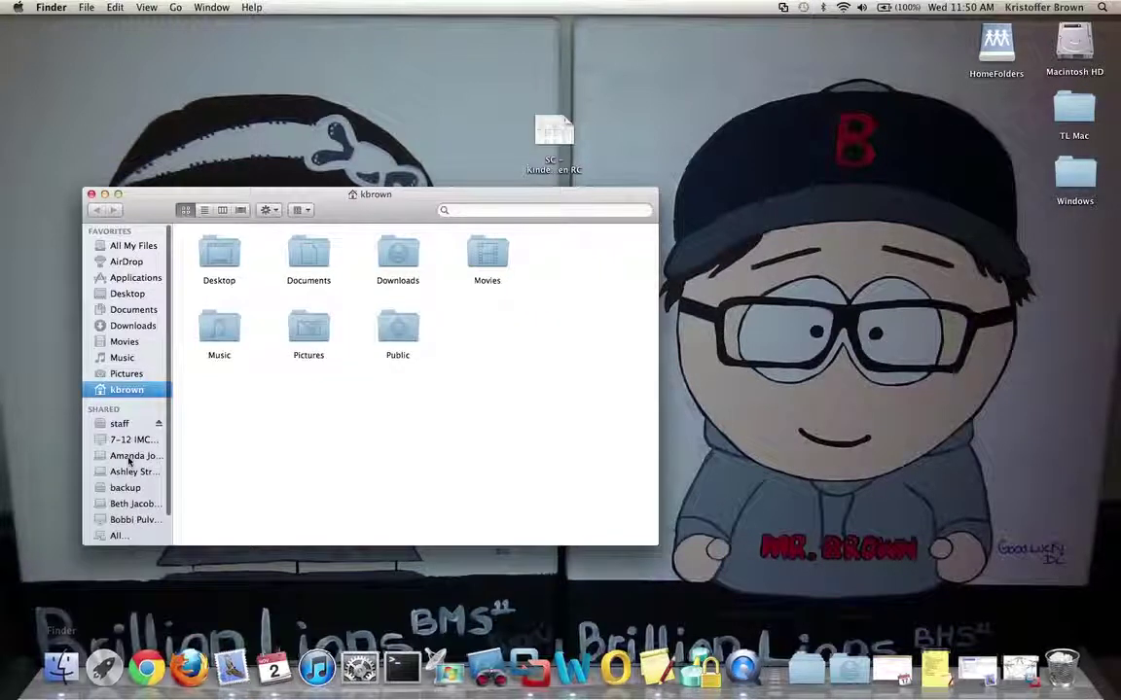
{"action": "left_click_drag", "start_coordinate": [147, 212], "coordinate": [319, 243]}
{"action": "left_click", "coordinate": [292, 454]}
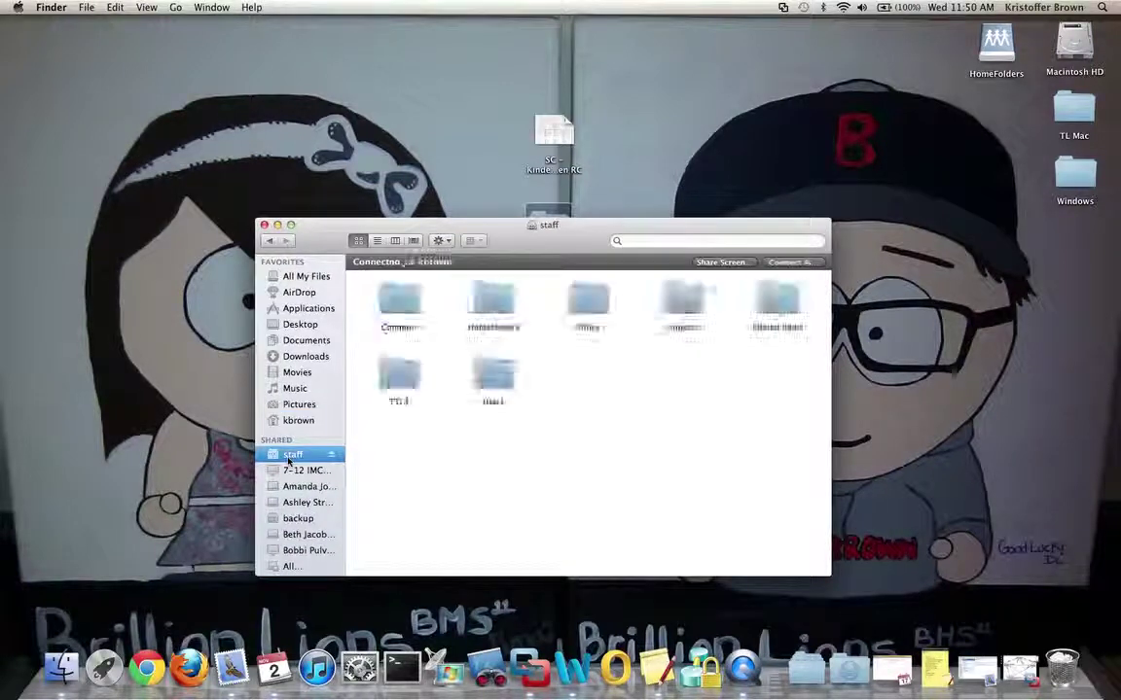
{"action": "double_click", "coordinate": [489, 297]}
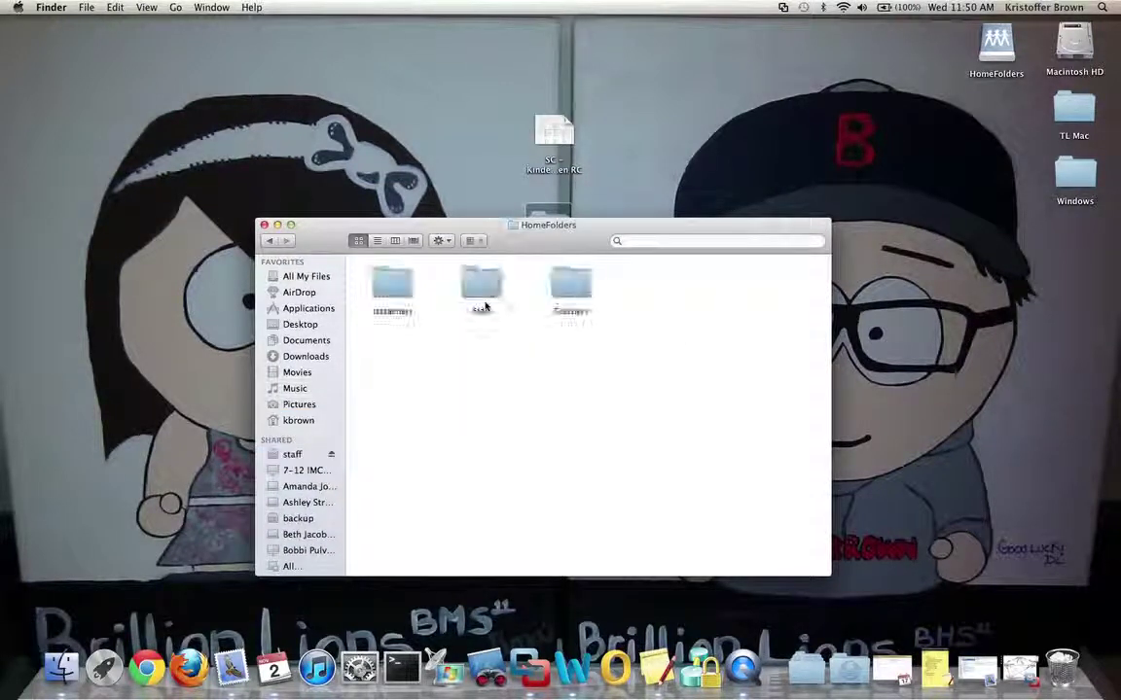
{"action": "double_click", "coordinate": [394, 287]}
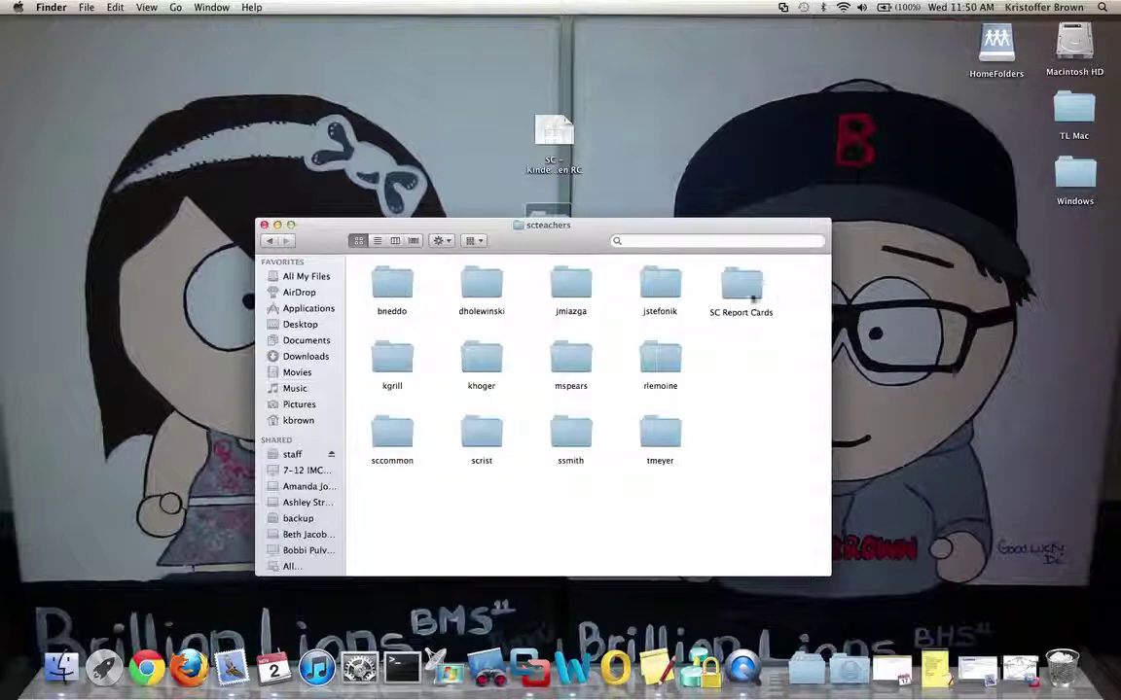
{"action": "double_click", "coordinate": [744, 287]}
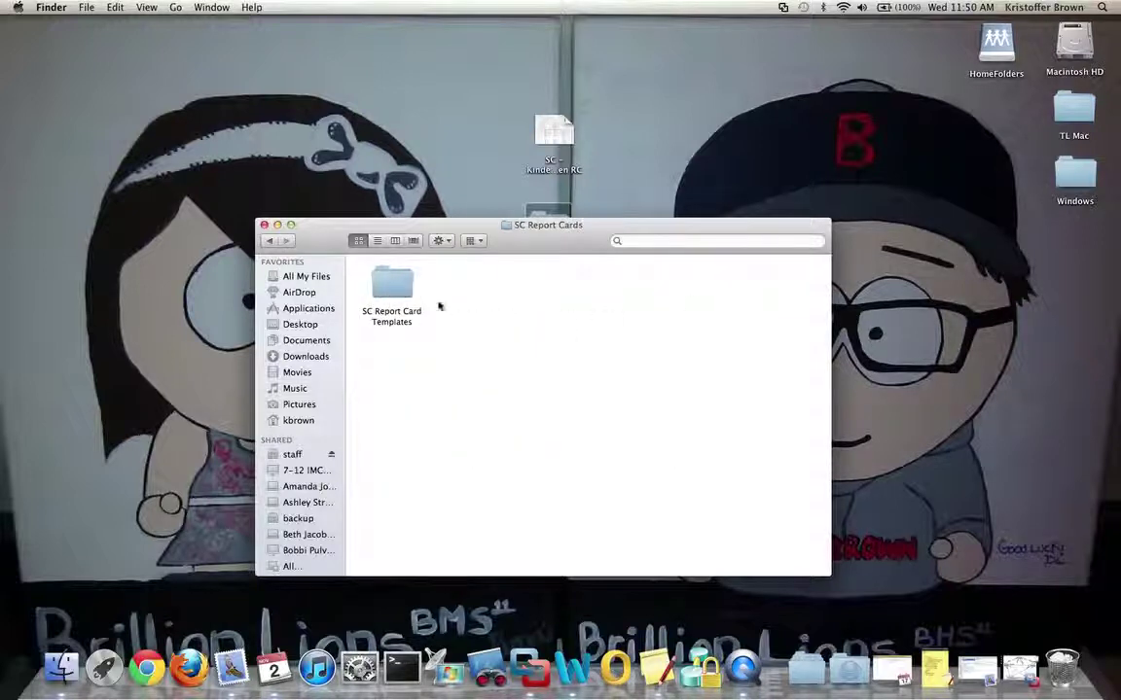
- Drag the desktop Kindergarten RC folder into SC Report Cards to copy it there
{"action": "left_click_drag", "start_coordinate": [467, 225], "coordinate": [828, 259]}
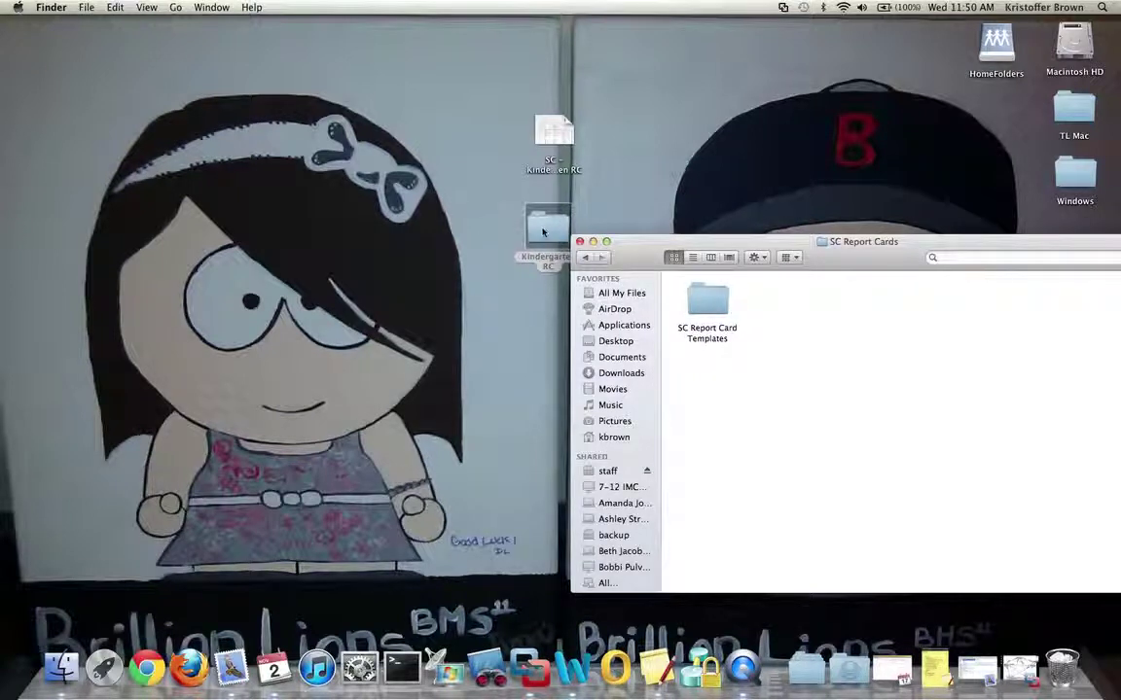
{"action": "left_click_drag", "start_coordinate": [537, 230], "coordinate": [812, 301]}
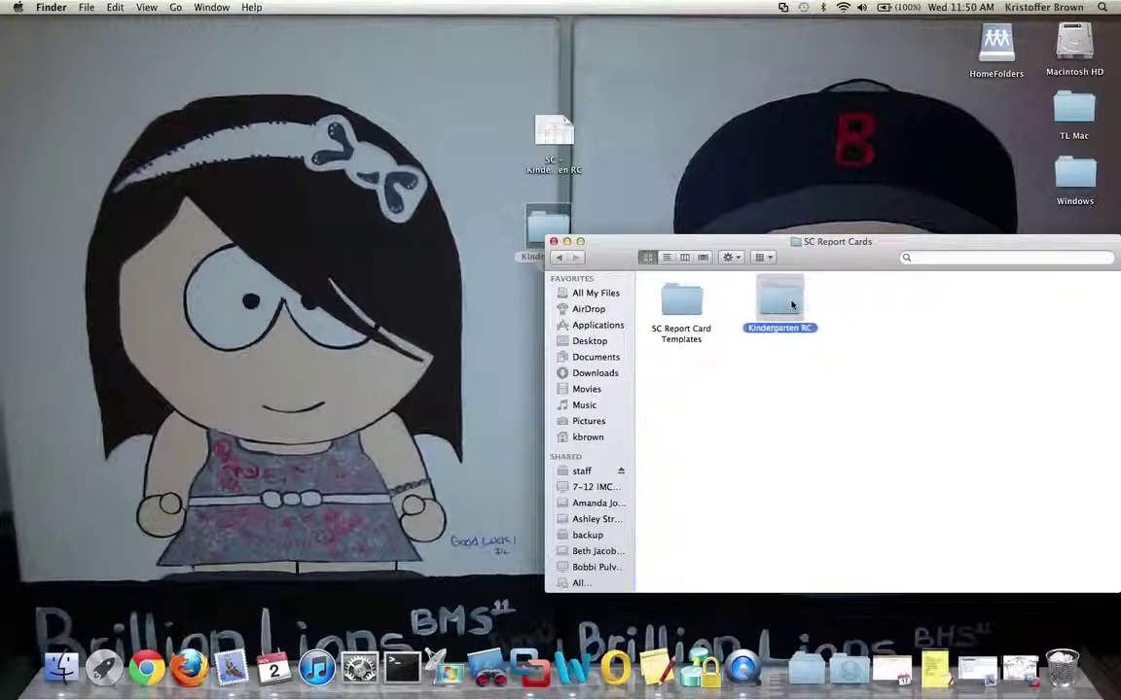
{"action": "left_click_drag", "start_coordinate": [825, 260], "coordinate": [559, 311]}
- Spring open the copied Kindergarten RC folder to show doe_jane_K and doe_jerry_K
{"action": "left_click_drag", "start_coordinate": [556, 263], "coordinate": [536, 404]}
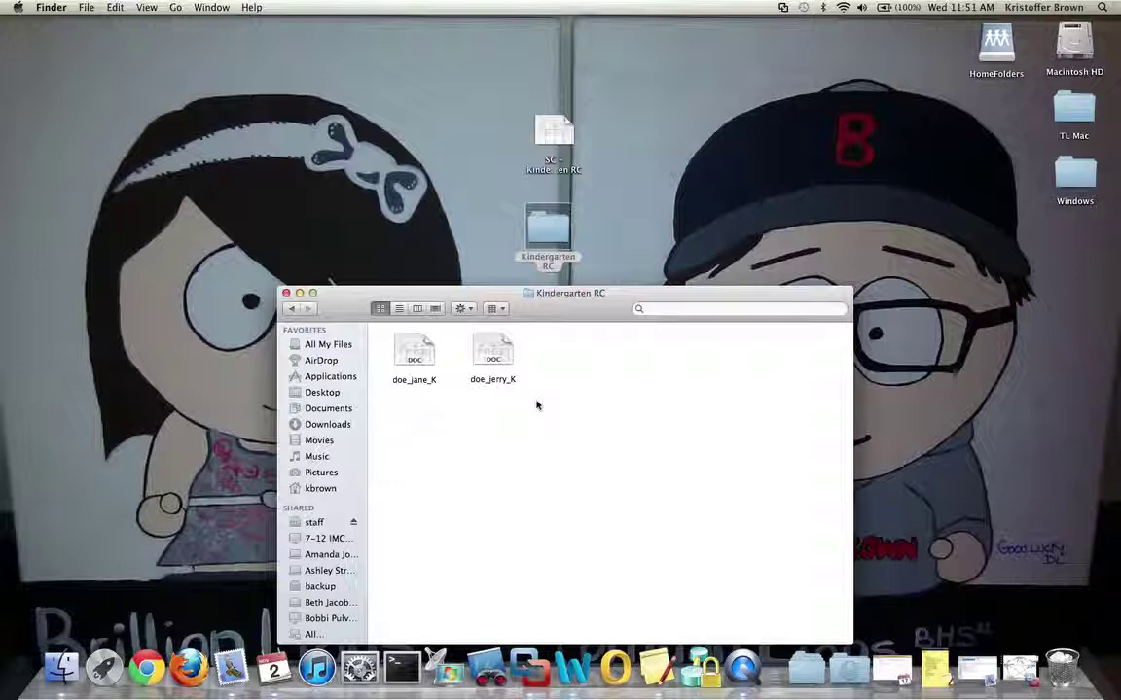
- Copy doe_jerry_K from the server's Kindergarten RC folder to the desktop and open it in Word
{"action": "left_click", "coordinate": [295, 307]}
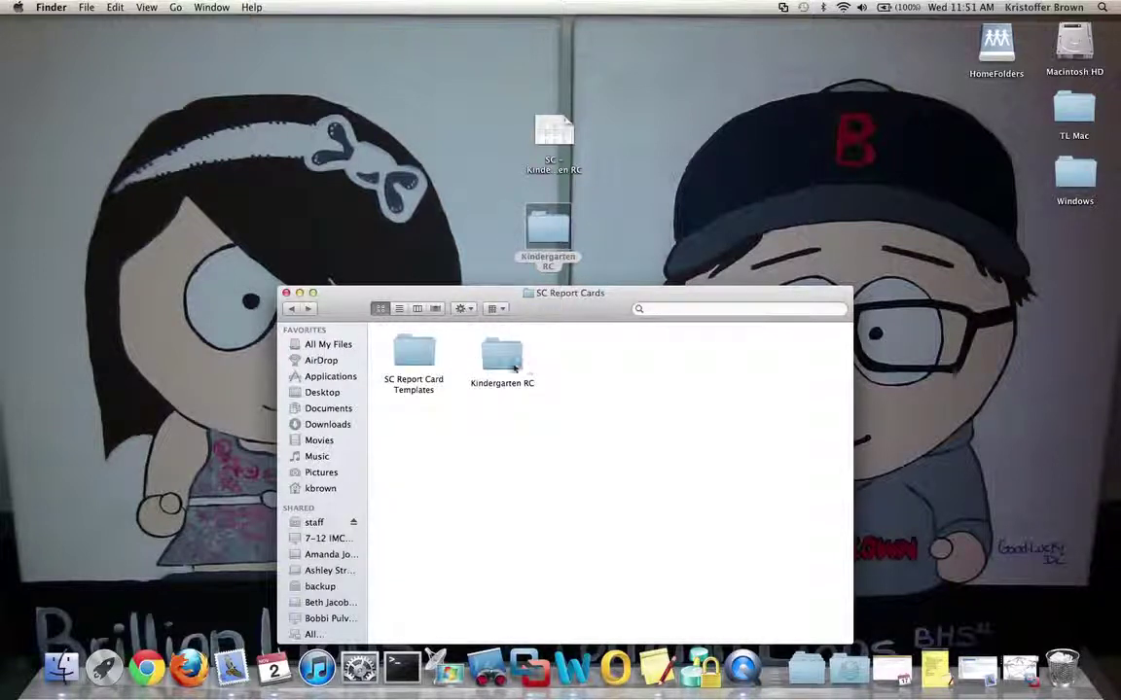
{"action": "double_click", "coordinate": [507, 362]}
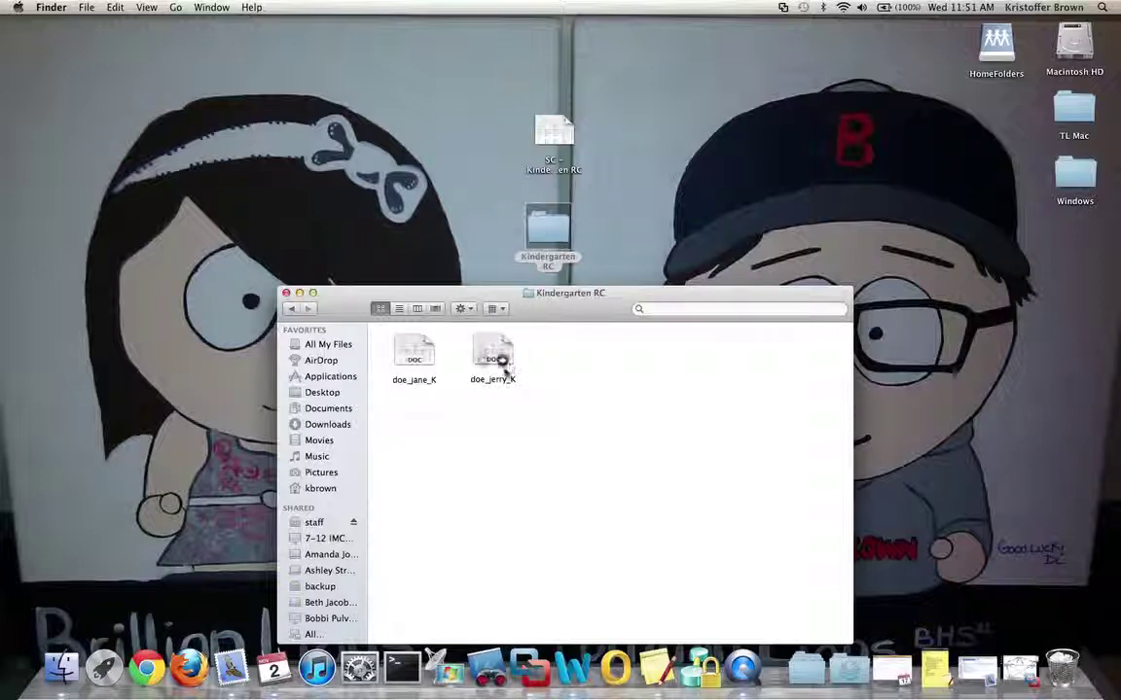
{"action": "left_click_drag", "start_coordinate": [493, 355], "coordinate": [940, 386]}
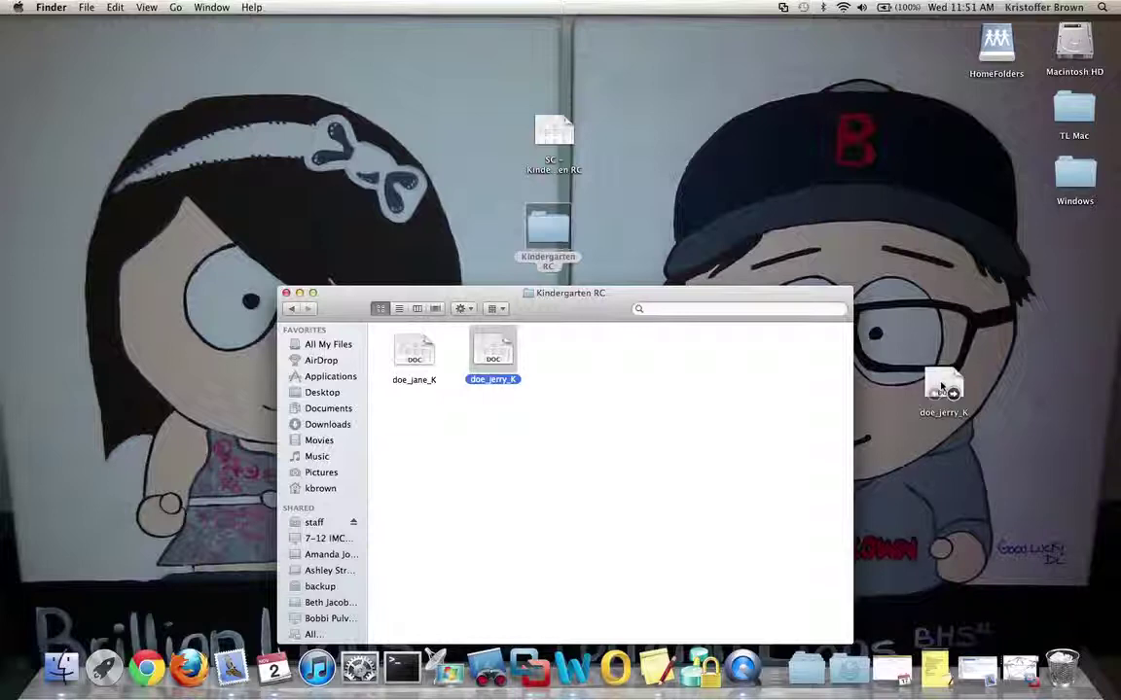
{"action": "double_click", "coordinate": [941, 386]}
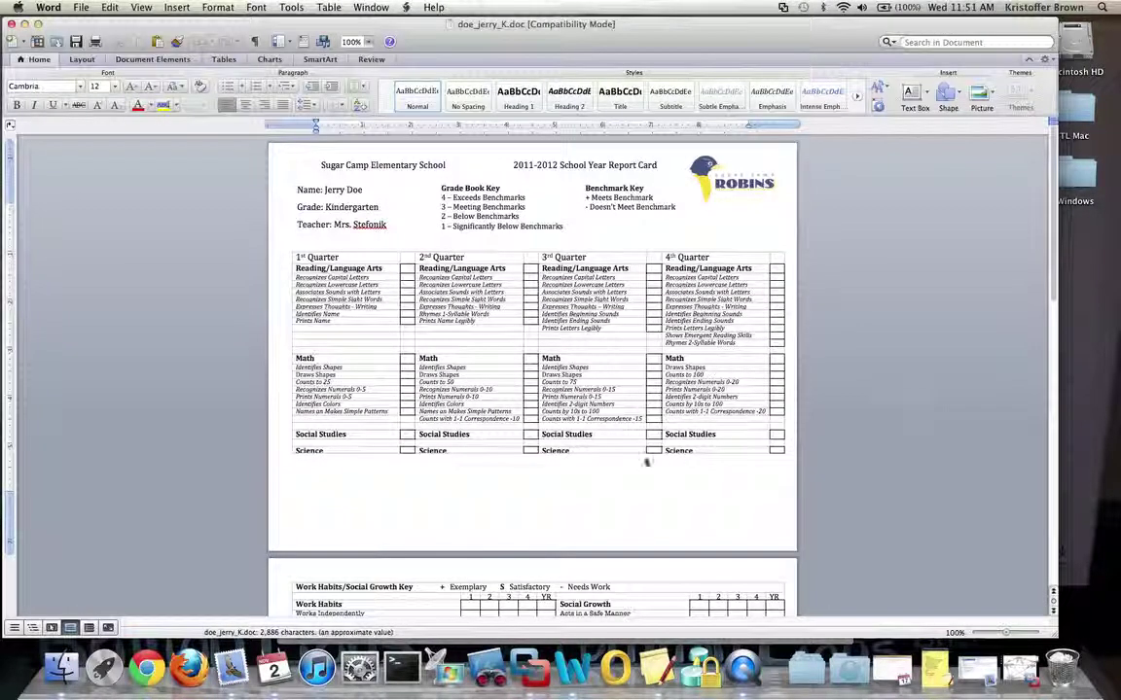
- Add 'This is a comment' on a new line under the 1st Quarter comments heading
{"action": "scroll", "coordinate": [623, 443], "scroll_direction": "down", "scroll_amount": 2}
{"action": "scroll", "coordinate": [644, 458], "scroll_direction": "down", "scroll_amount": 15}
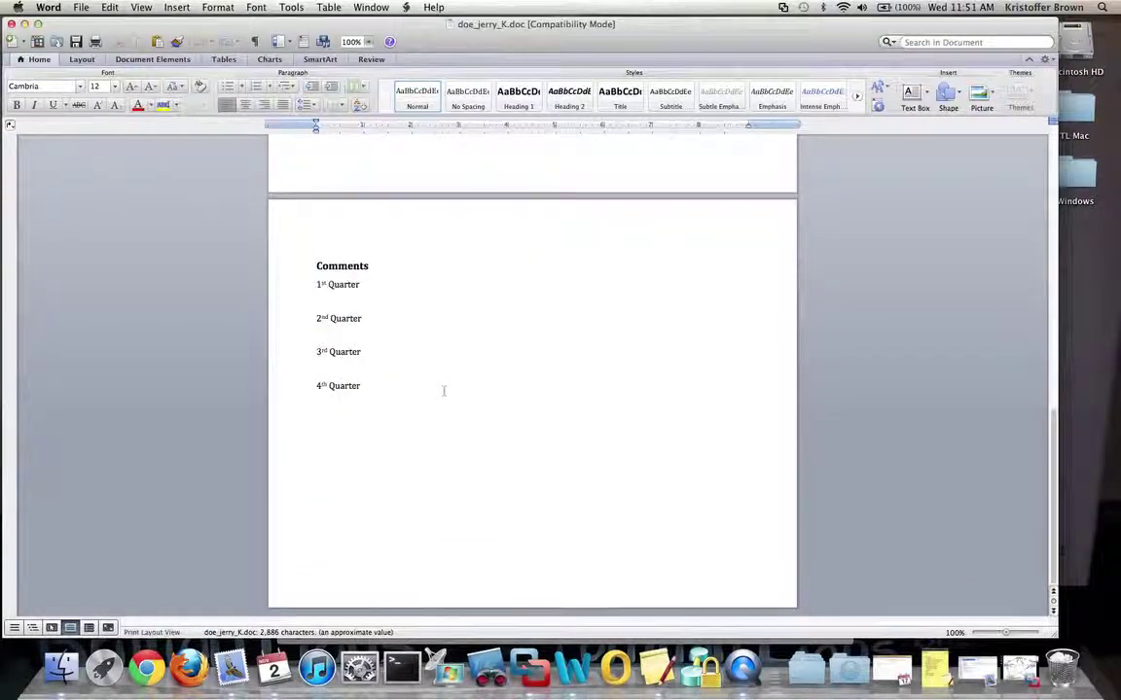
{"action": "left_click", "coordinate": [370, 300]}
{"action": "key", "text": "Return"}
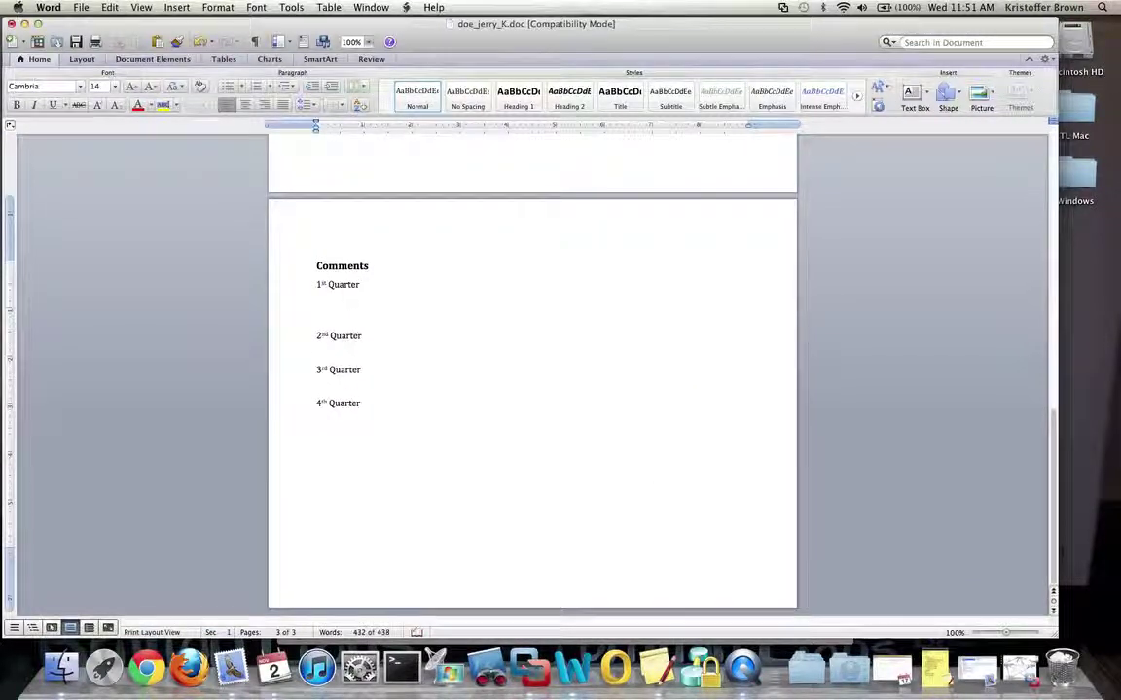
{"action": "type", "text": "This"}
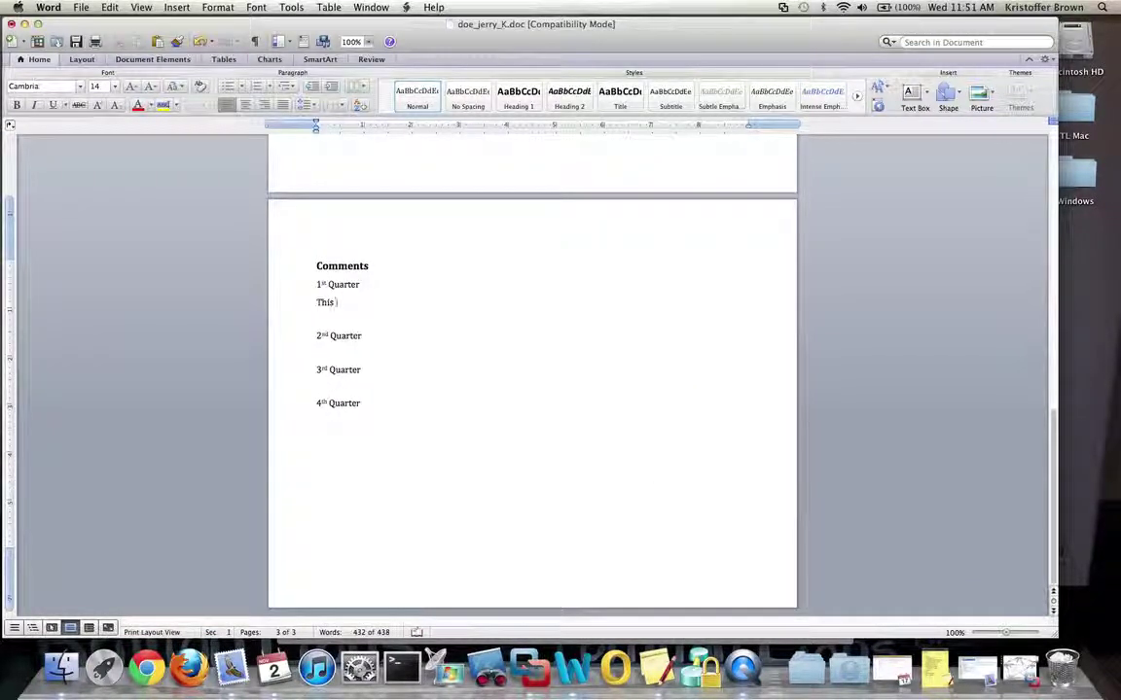
{"action": "type", "text": " is a comment"}
- Save and close the edited doe_jerry_K report card
{"action": "left_click", "coordinate": [81, 7]}
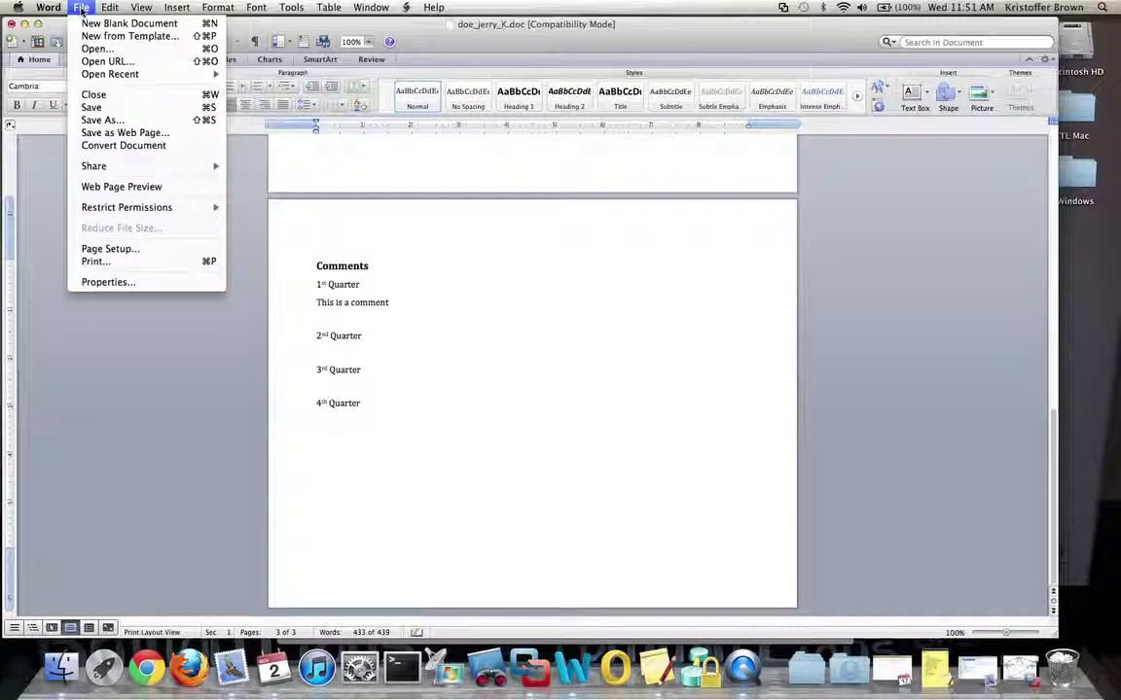
{"action": "left_click", "coordinate": [109, 107]}
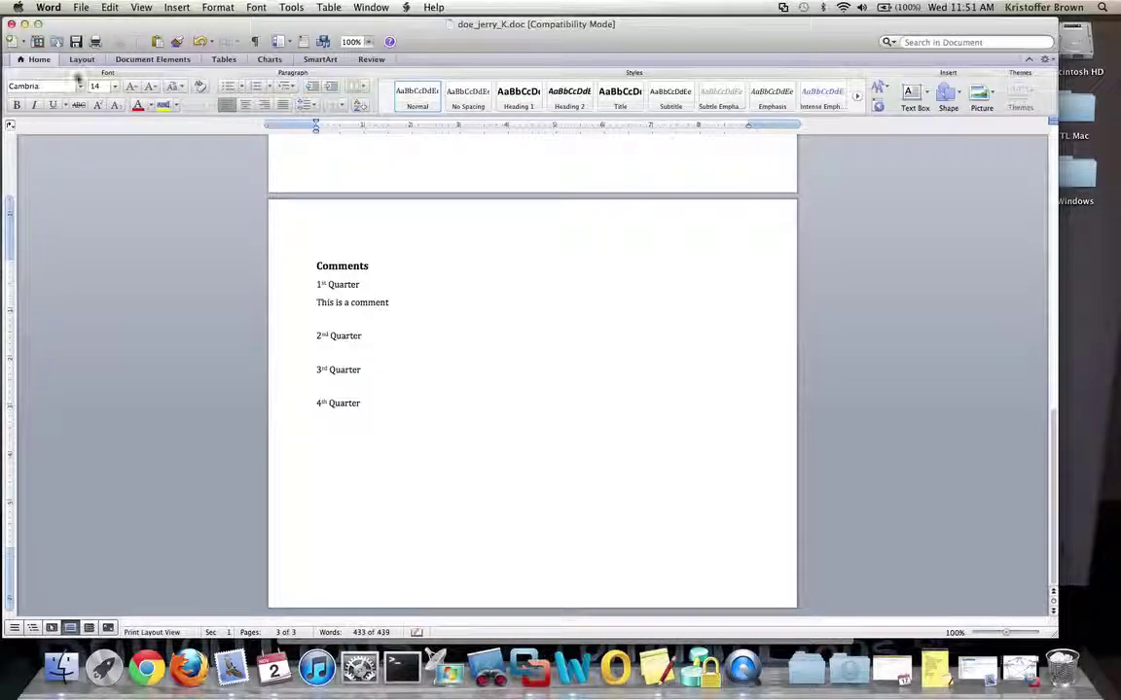
{"action": "left_click", "coordinate": [13, 25]}
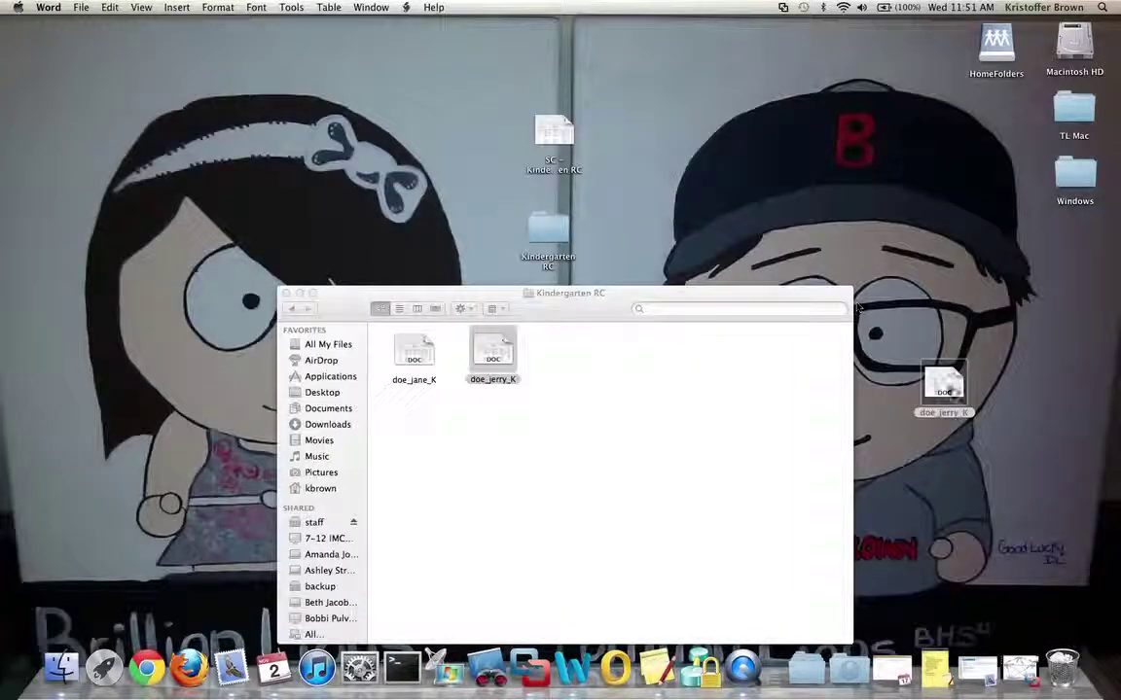
- Navigate to staff > HomeFolders > scteachers > SC Report Cards > Kindergarten RC
{"action": "left_click", "coordinate": [317, 526]}
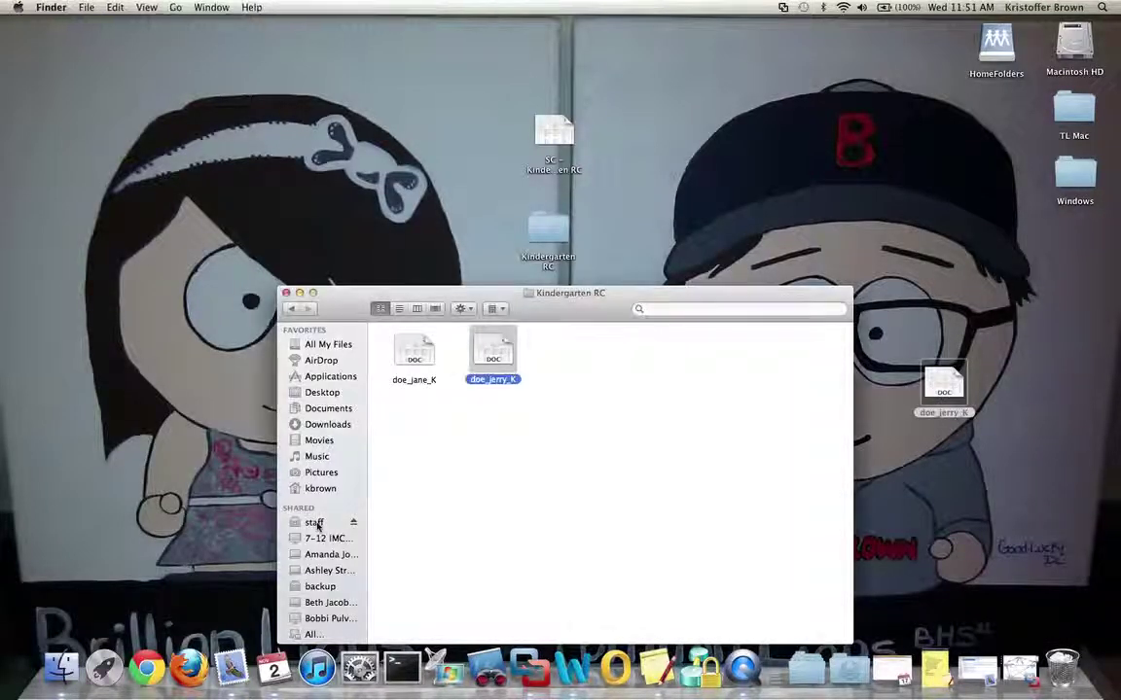
{"action": "left_click", "coordinate": [315, 523]}
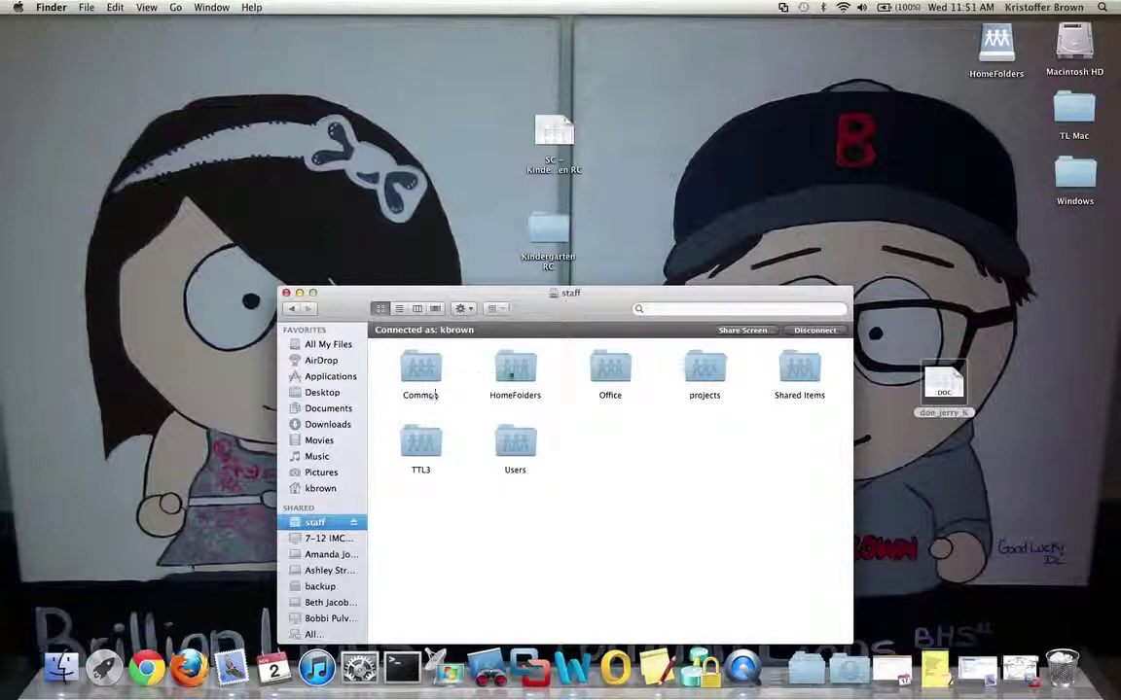
{"action": "double_click", "coordinate": [515, 370]}
{"action": "double_click", "coordinate": [410, 358]}
{"action": "double_click", "coordinate": [768, 350]}
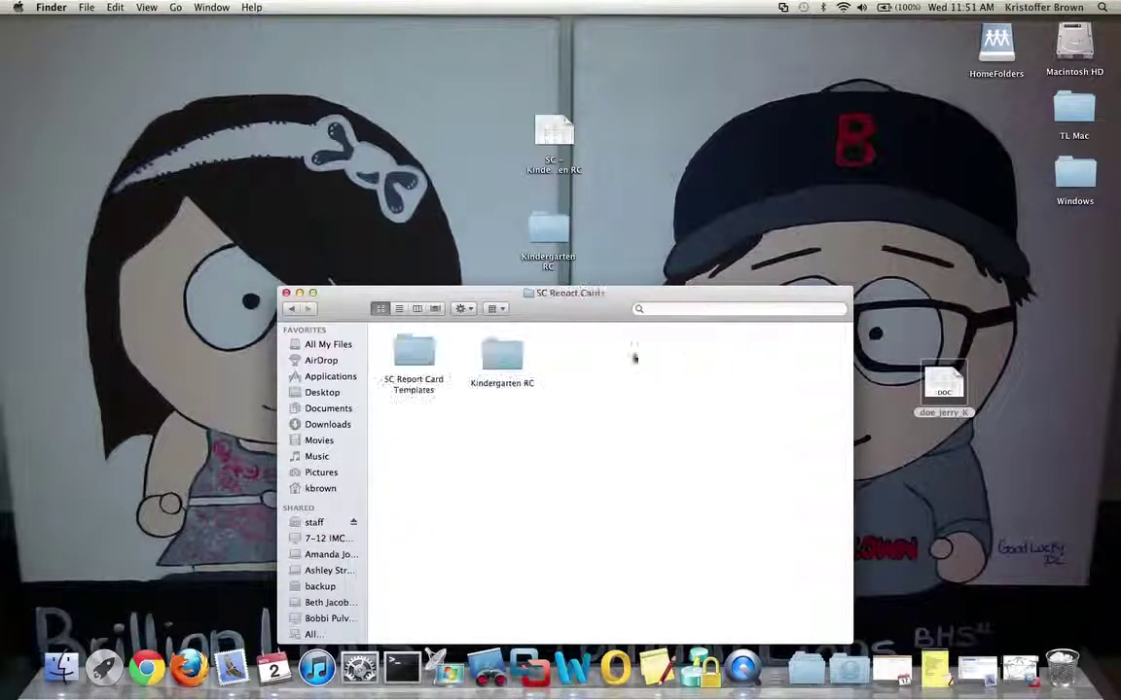
{"action": "double_click", "coordinate": [502, 356]}
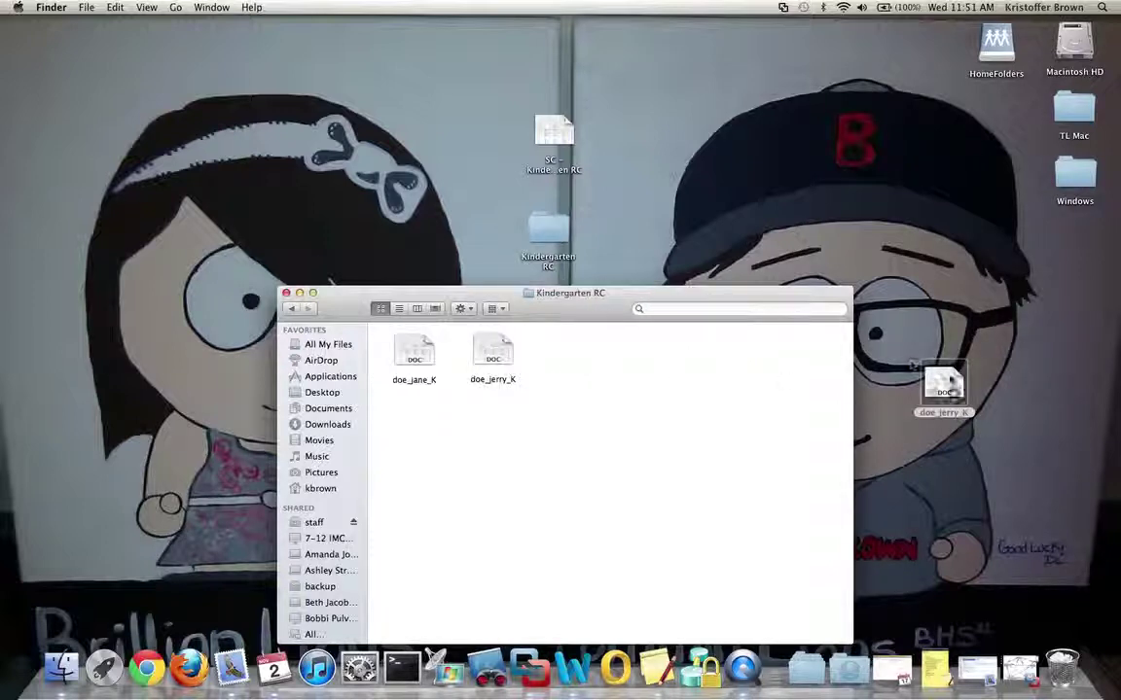
- Copy the edited desktop doe_jerry_K in, replacing the older copy beside doe_jane_K
{"action": "left_click_drag", "start_coordinate": [948, 382], "coordinate": [706, 376]}
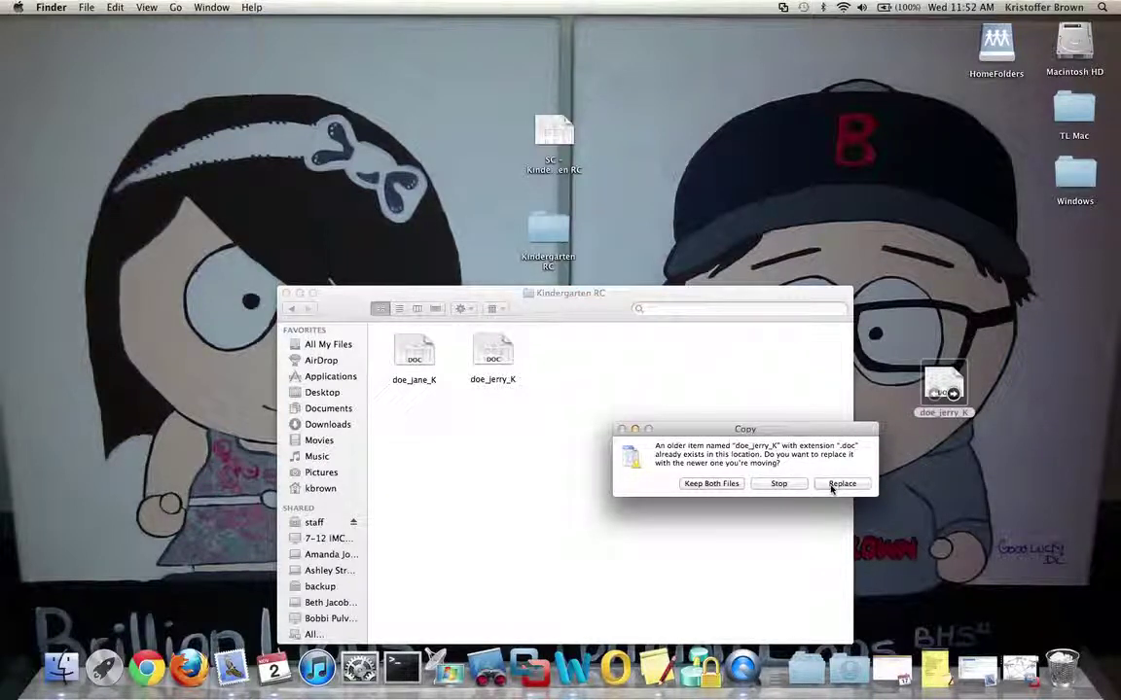
{"action": "left_click", "coordinate": [832, 489]}
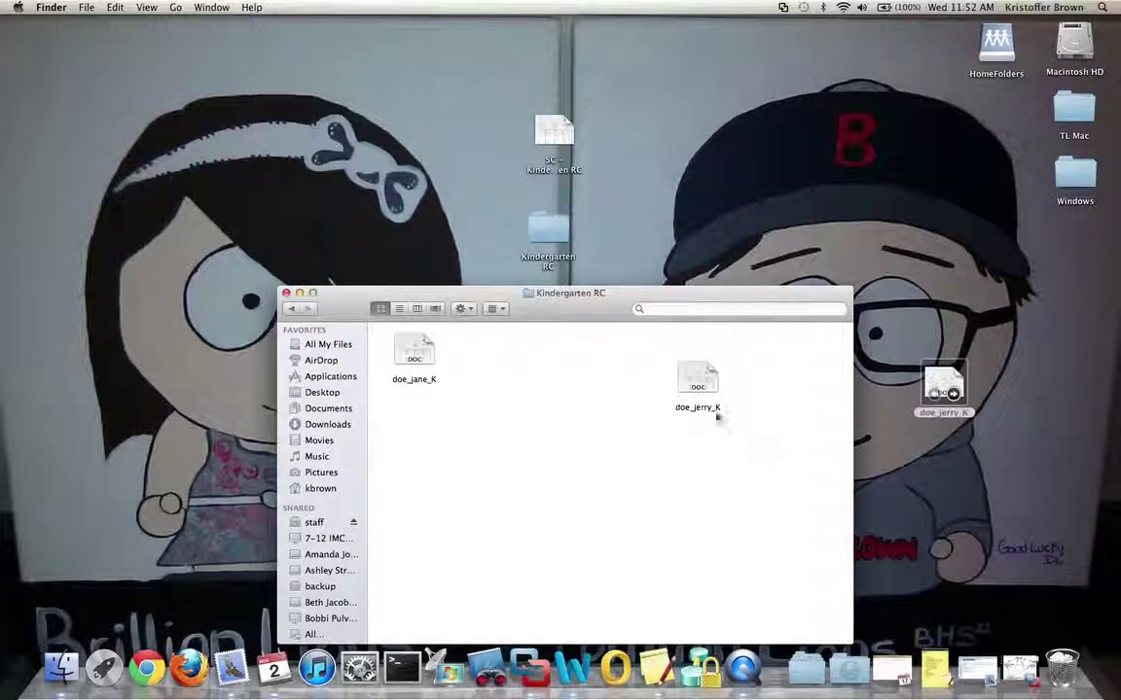
{"action": "left_click_drag", "start_coordinate": [704, 386], "coordinate": [495, 359]}
{"action": "left_click", "coordinate": [564, 362]}
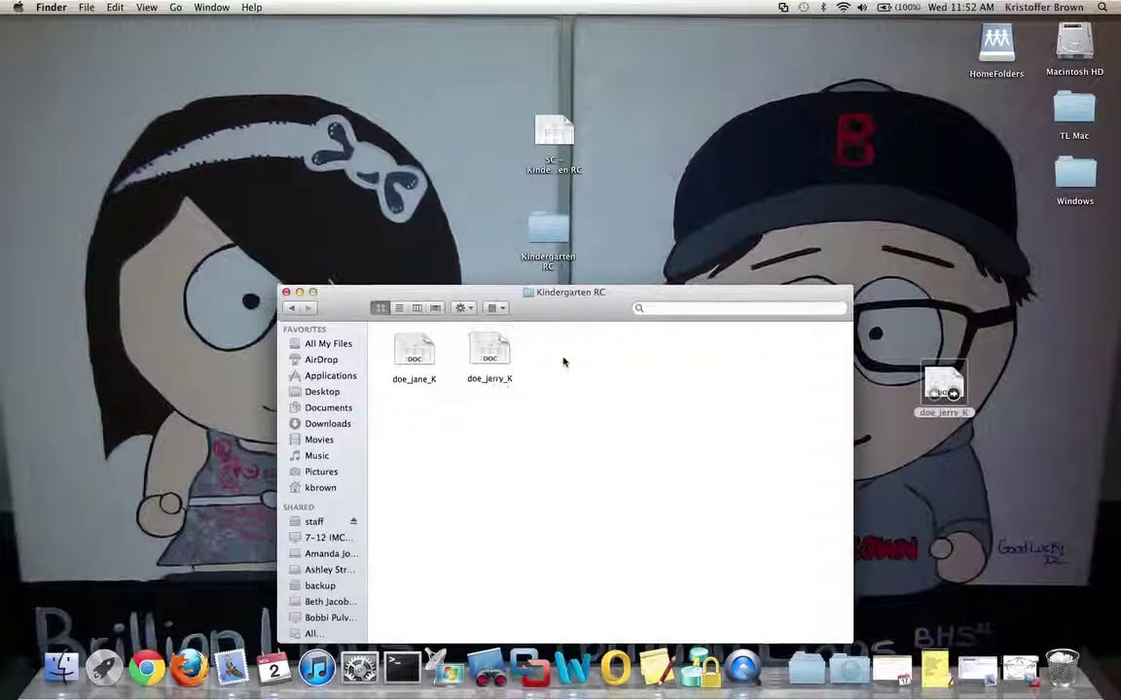